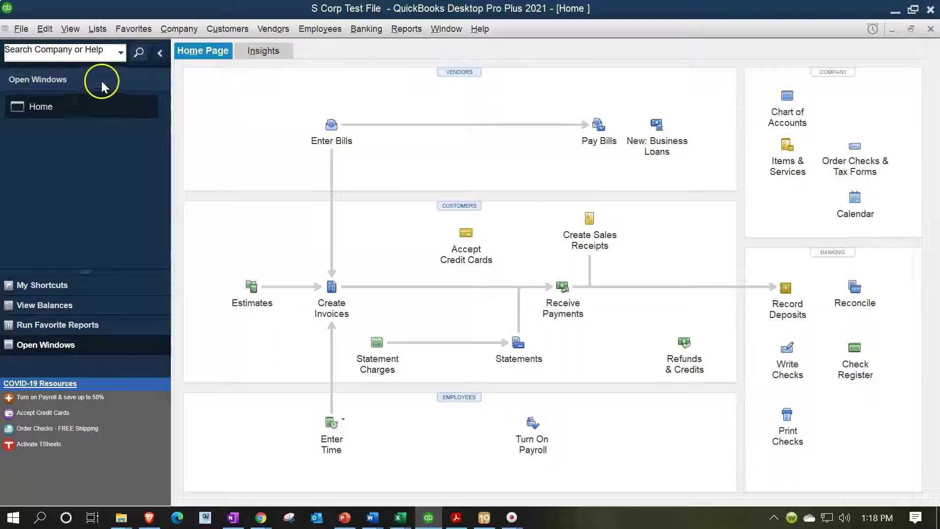
Step: Display the list of open windows for the S Corp Test File company
click(70, 30)
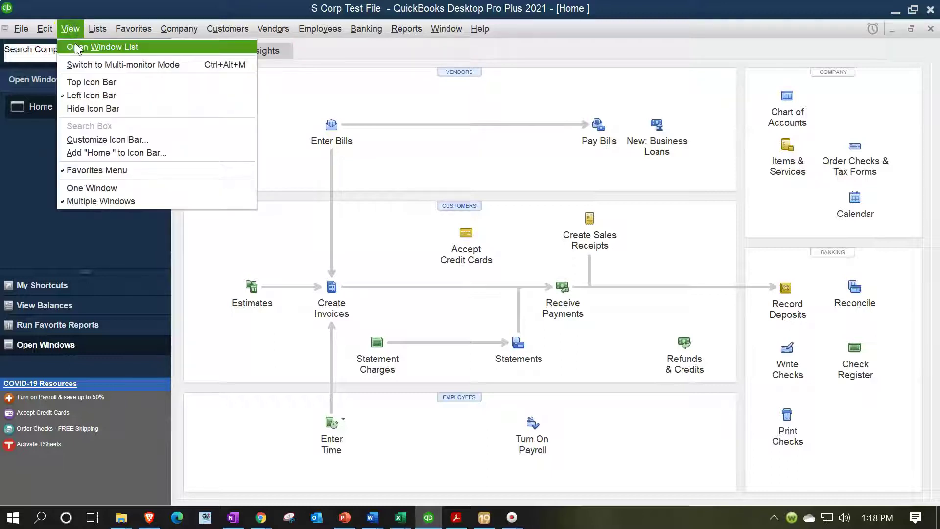
click(77, 48)
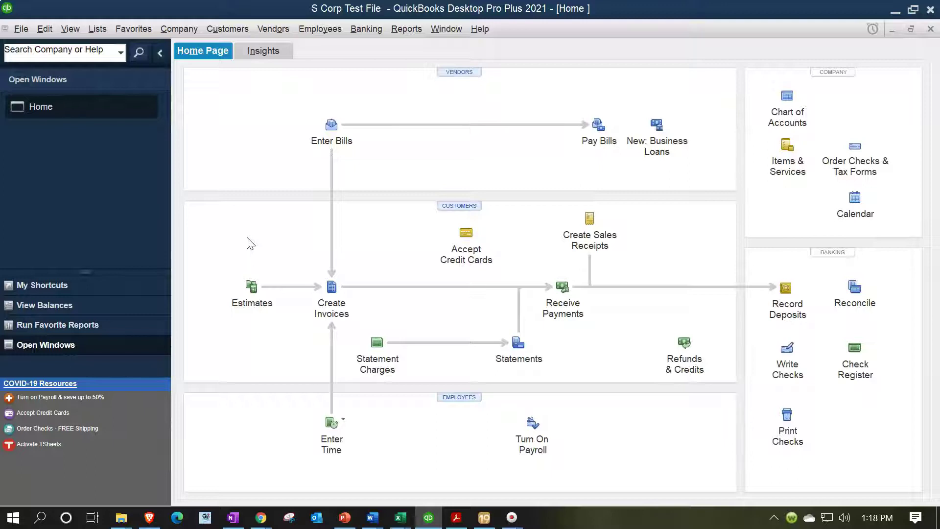
Step: Switch to the Trial Balance S Corp workbook in Excel and check Net Income in the tax trial balance column
mouse_move(399, 515)
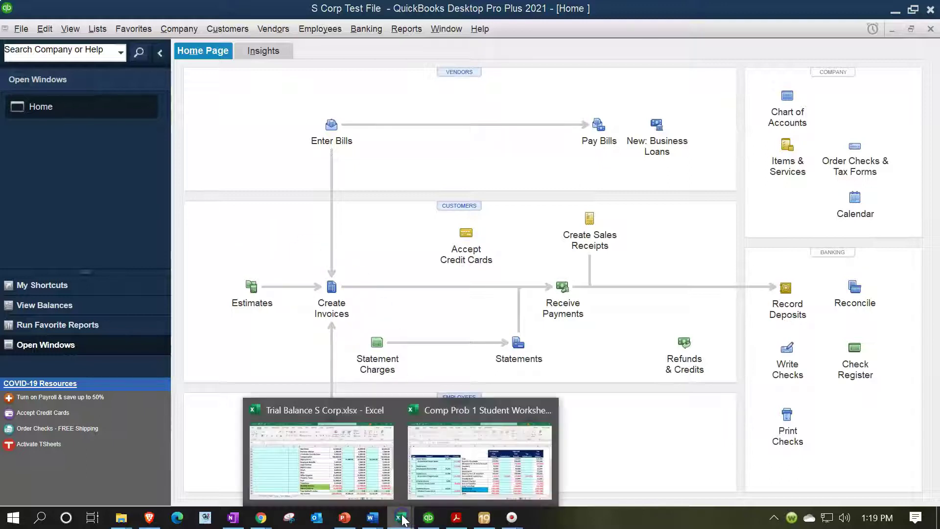
click(358, 468)
scroll(545, 398, down, 2)
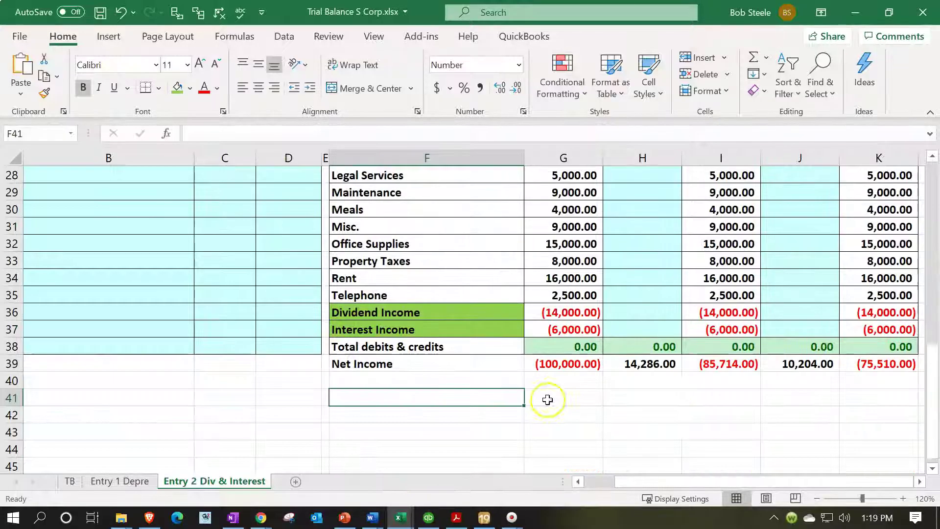
click(863, 368)
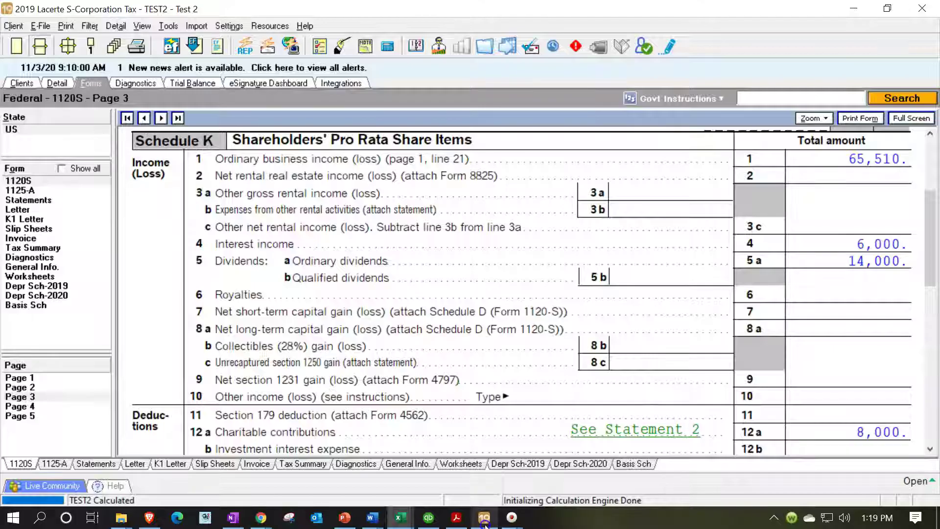
Step: Switch to Lacerte and examine Schedule K on page 3 and the deductions and ordinary business income on page 1 of Form 1120S
click(484, 517)
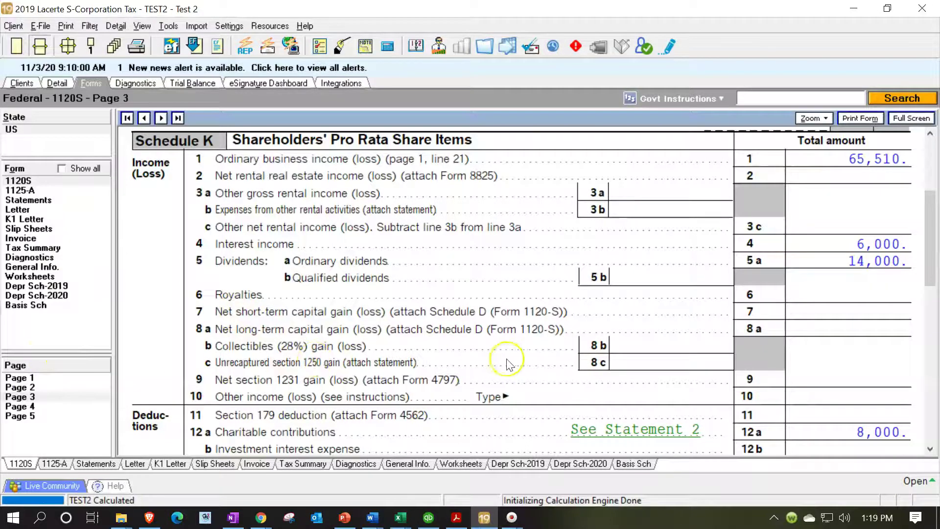
scroll(507, 342, down, 3)
scroll(507, 341, up, 3)
click(69, 376)
scroll(500, 365, down, 10)
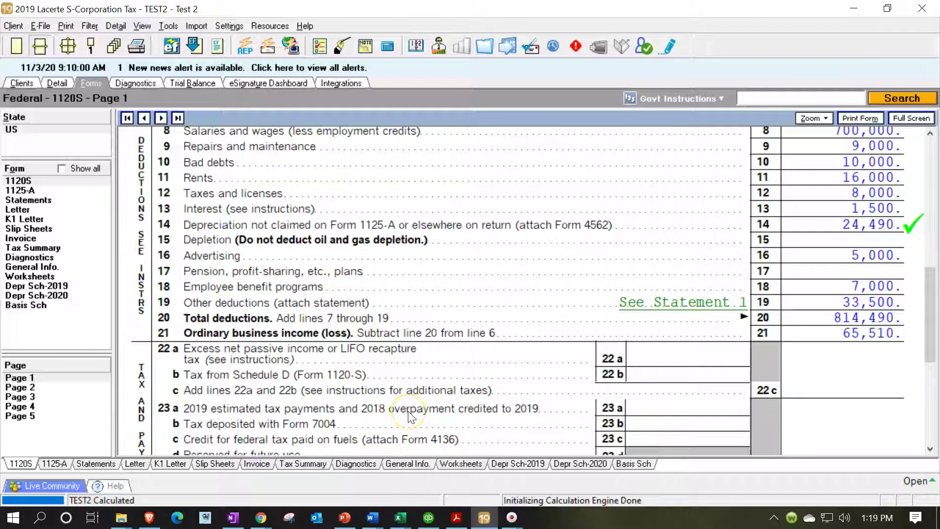
Step: Review Schedule B on page 2 and the Schedule K shareholder items on page 3 of Form 1120S
click(405, 515)
click(29, 388)
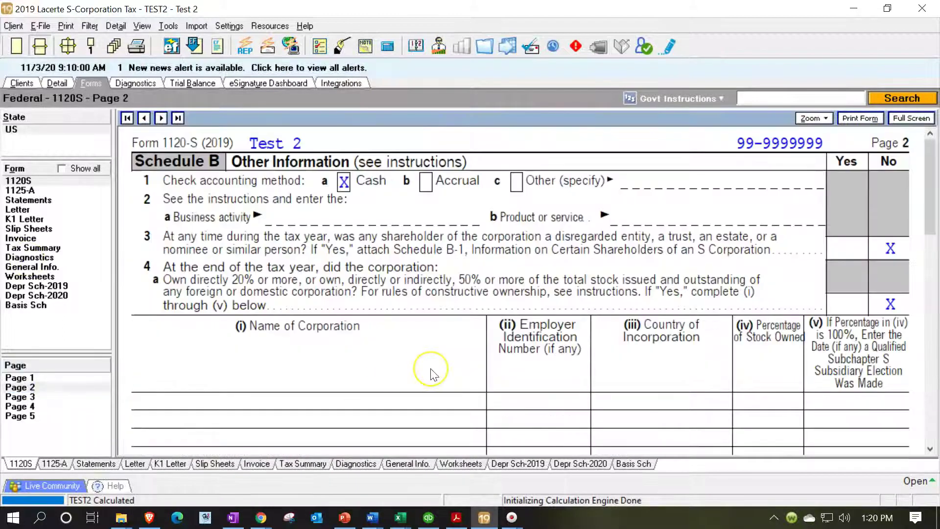
scroll(432, 375, down, 15)
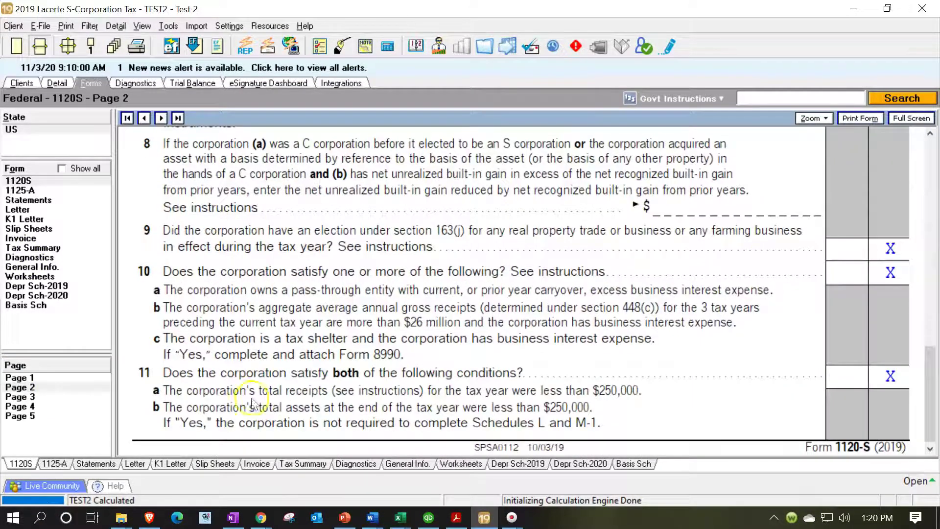
click(20, 396)
scroll(406, 325, down, 3)
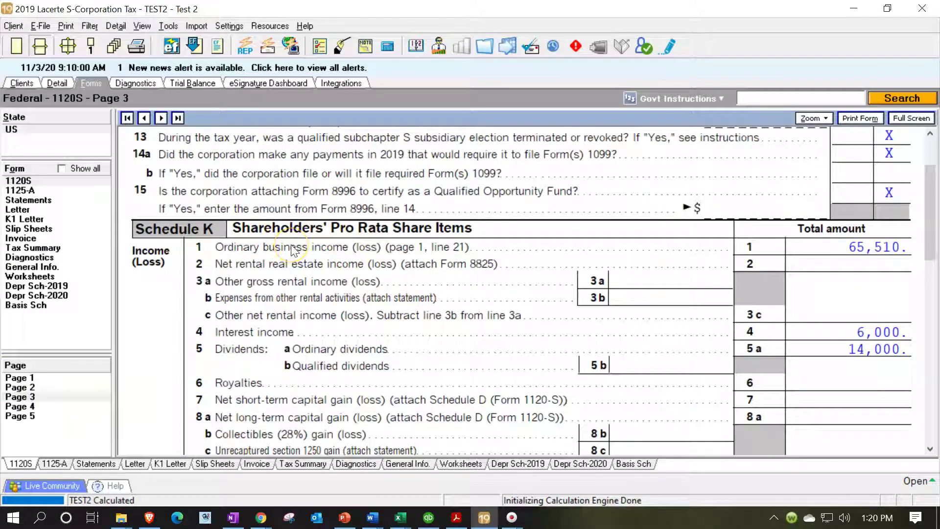
scroll(292, 247, down, 3)
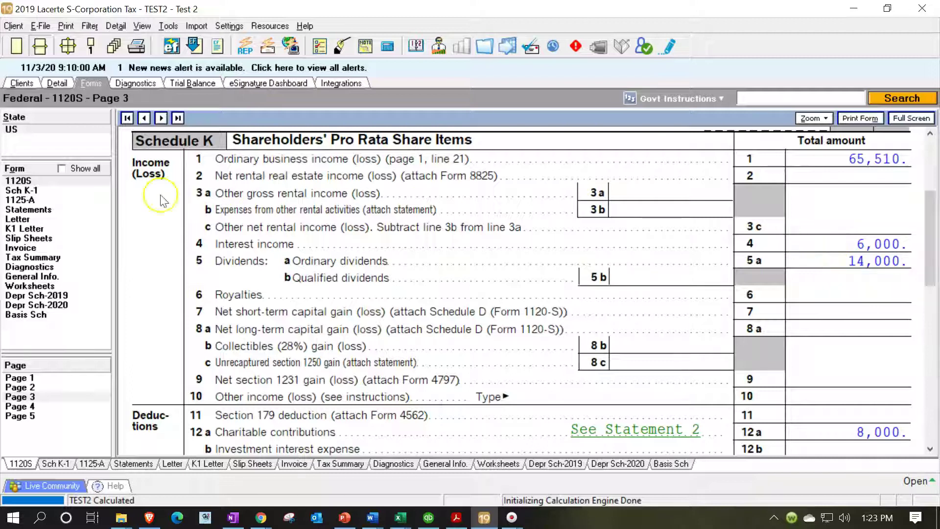
Step: Review the Schedule K-1 of Owner 1 and Owner 2, and return to Schedule K on page 3 of Form 1120S
click(55, 191)
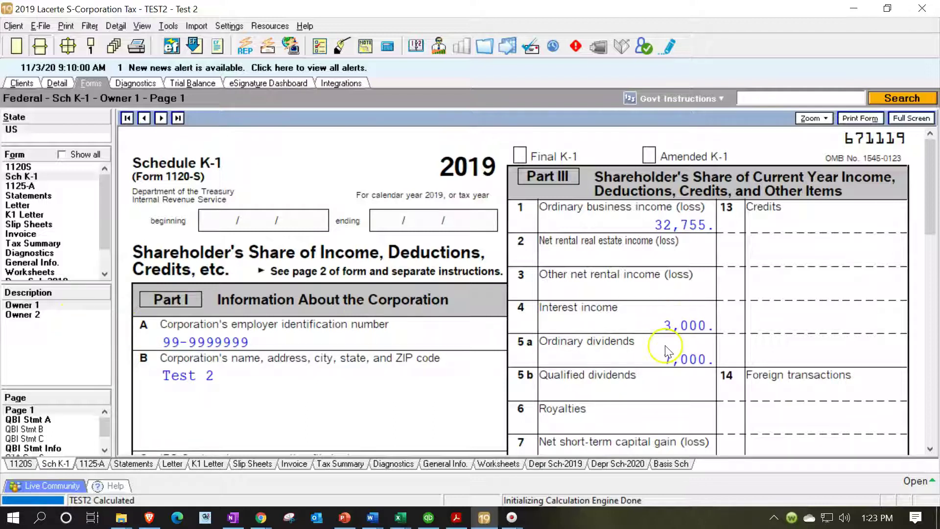
click(71, 314)
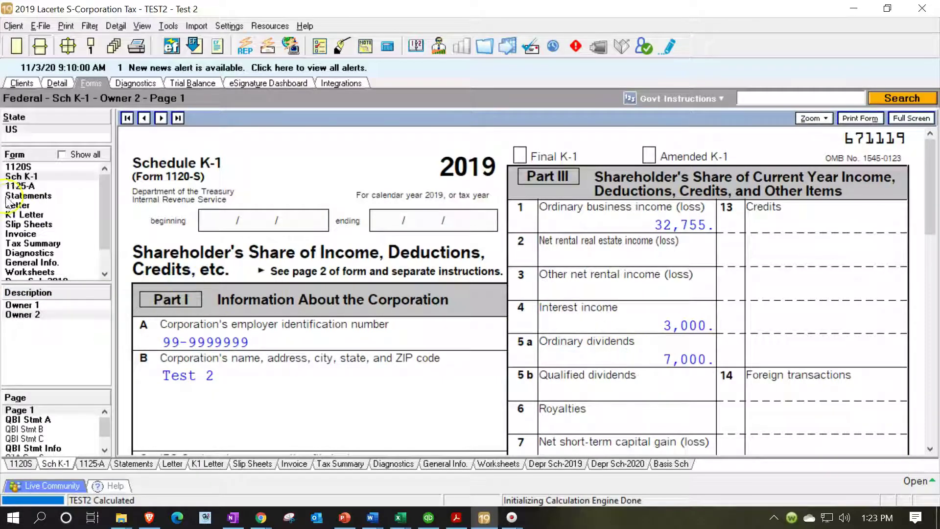
click(20, 167)
click(33, 397)
scroll(494, 319, down, 3)
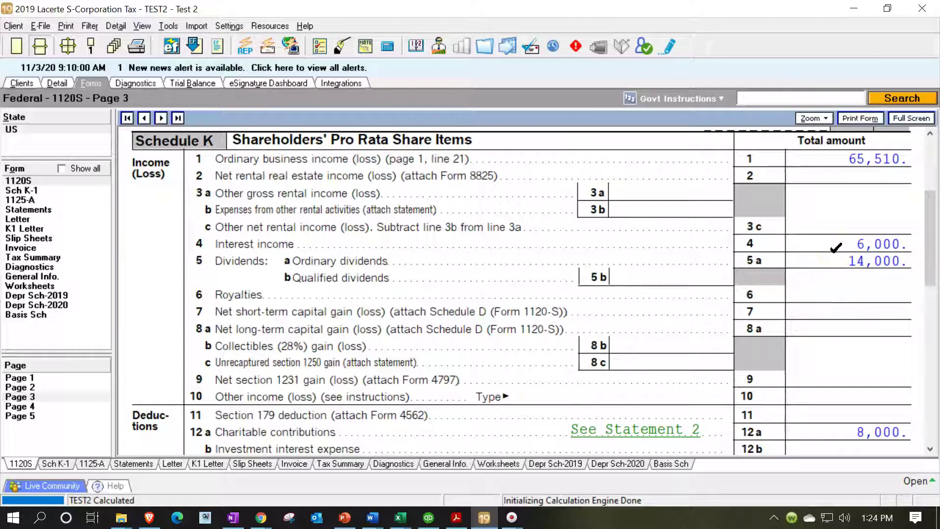
Step: Switch to the Trial Balance S Corp workbook in Excel and check the Dividend Income, Interest Income and Net Income rows
click(400, 520)
click(353, 456)
click(465, 361)
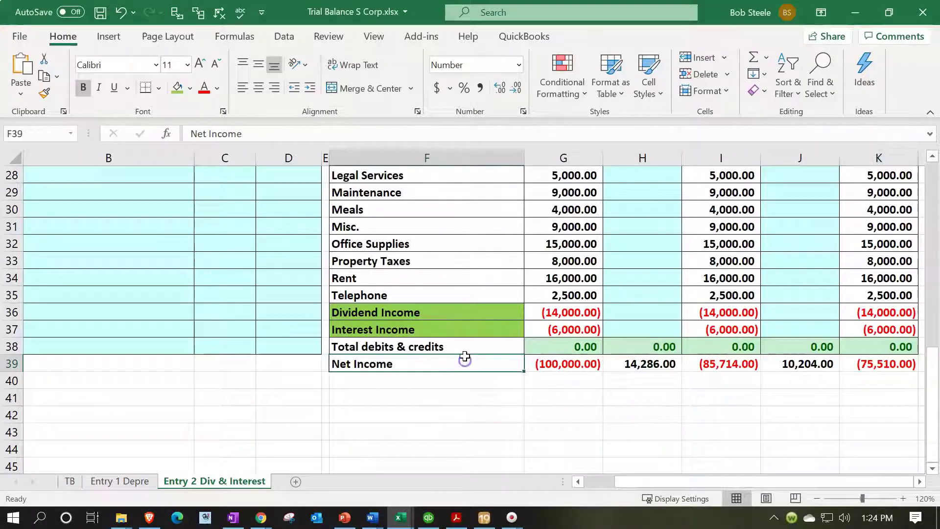
drag(428, 315, 451, 331)
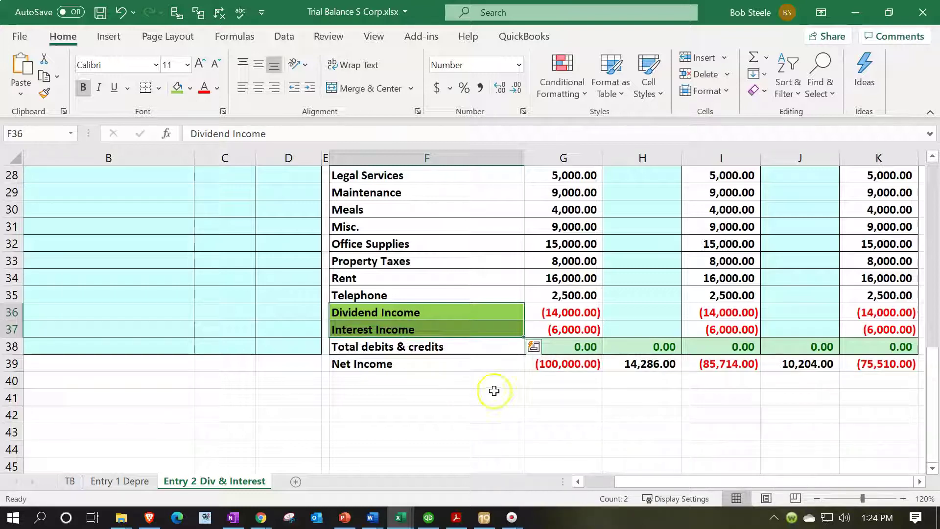
click(881, 366)
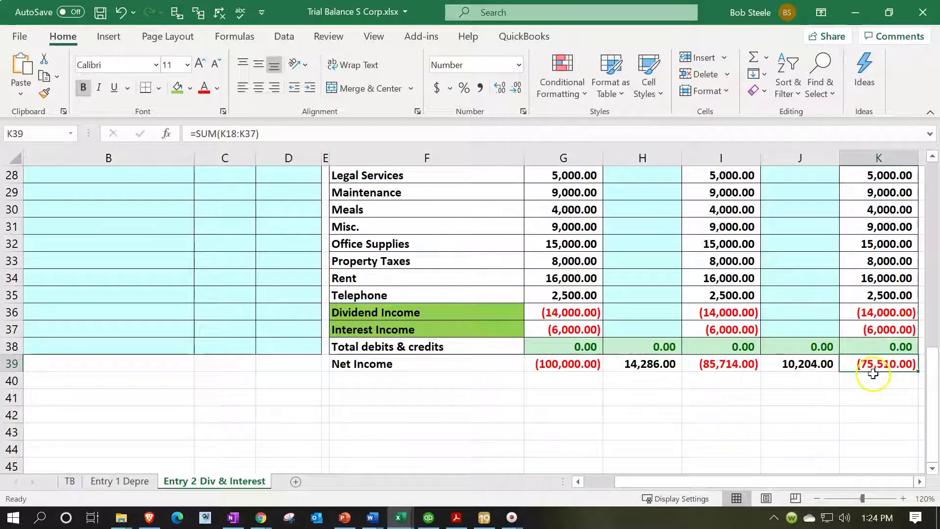
Step: Label the second tax depreciation entry as T3 in cell A9 of the Entry 2 Div & Interest sheet
click(138, 363)
scroll(141, 360, up, 2)
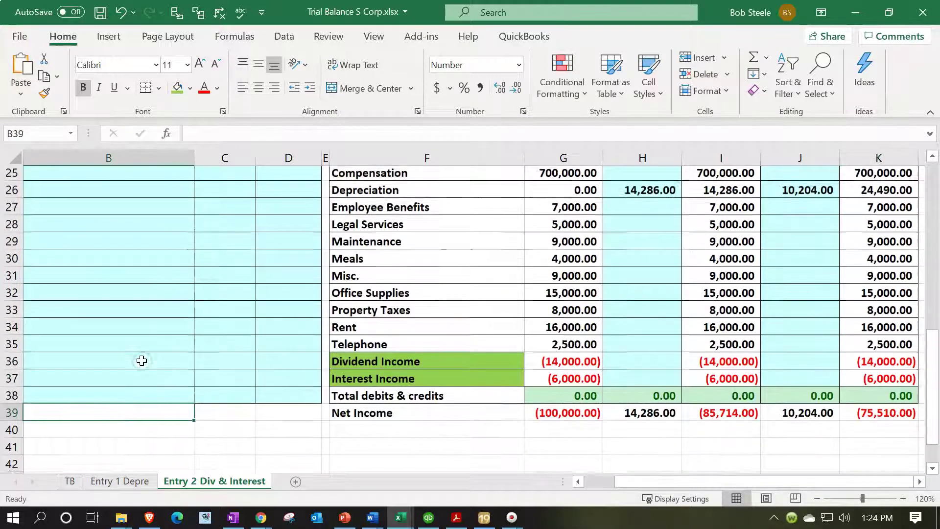
scroll(141, 360, up, 5)
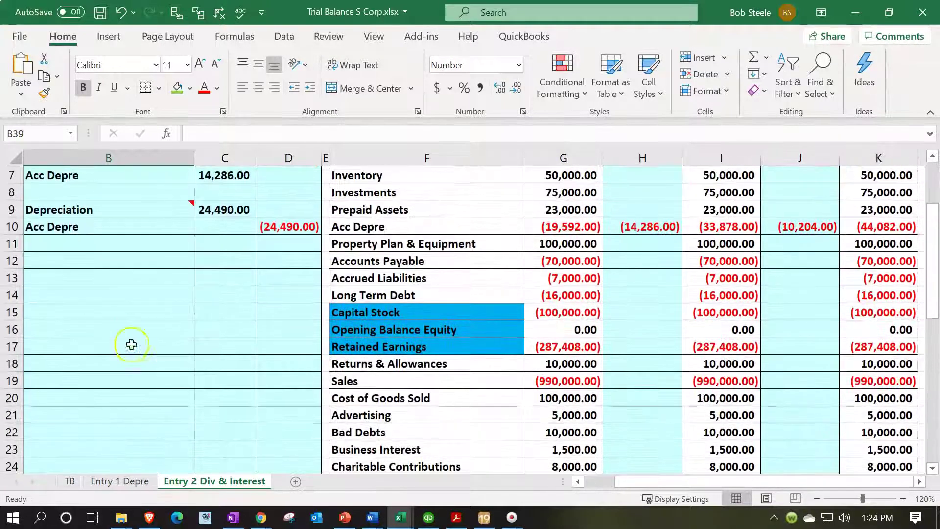
click(79, 266)
key(Left)
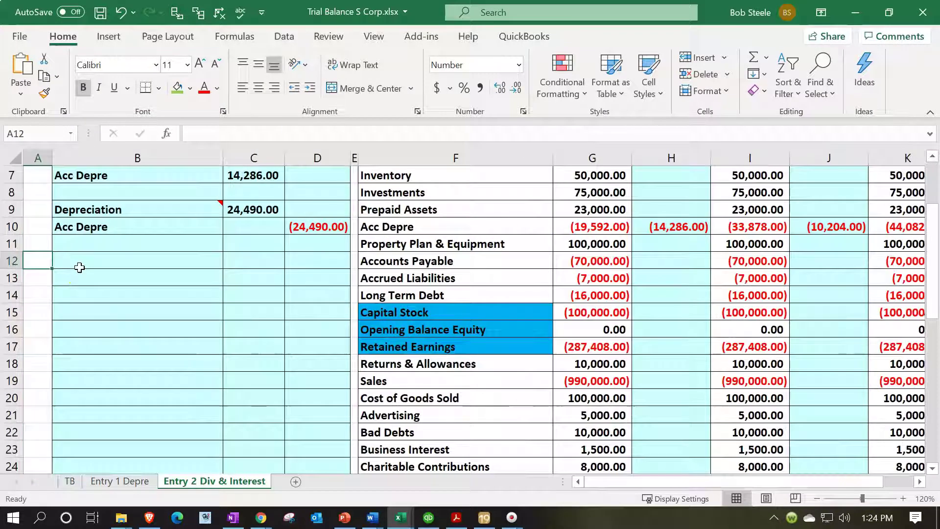
text(T)
scroll(79, 267, up, 2)
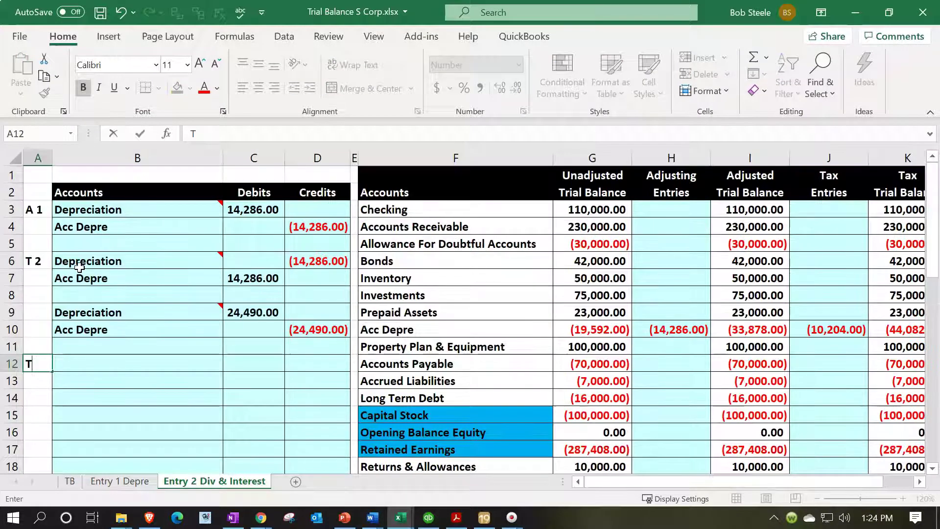
key(BackSpace)
key(Up)
key(Up)
key(Up)
text(T)
Step: Label the new journal entry as T4 in cell A12
key(Down)
key(Down)
key(Down)
text(T4)
key(Tab)
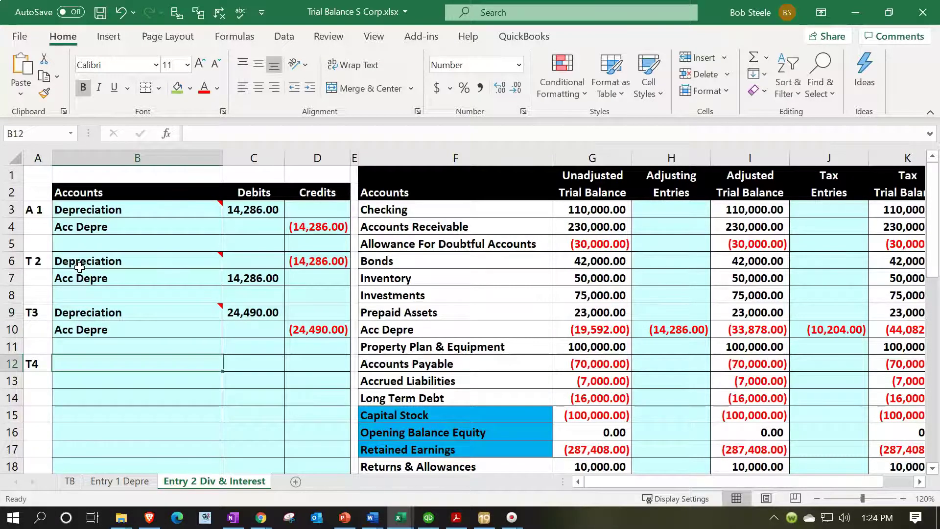
Step: Link the T4 account names in B12 and B13 to the trial balance labels Dividend Income and Interest Income
scroll(86, 274, down, 7)
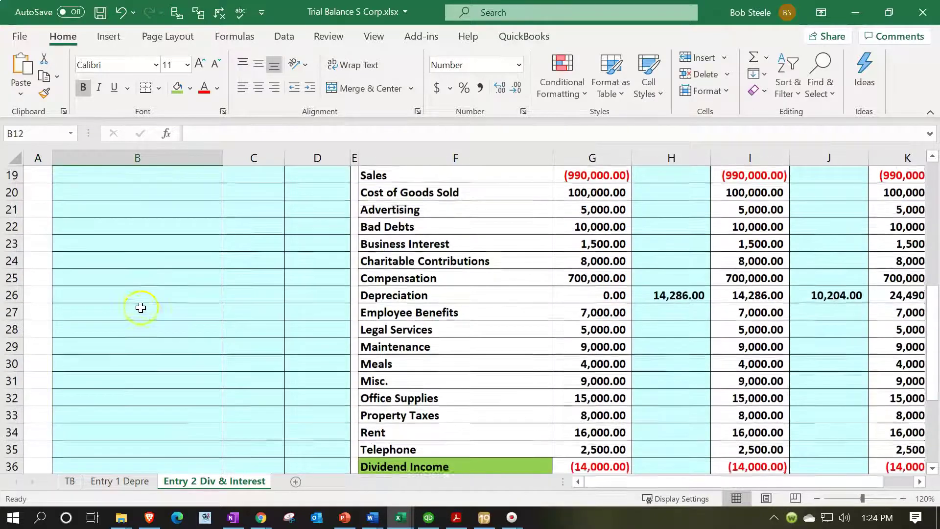
scroll(254, 341, down, 1)
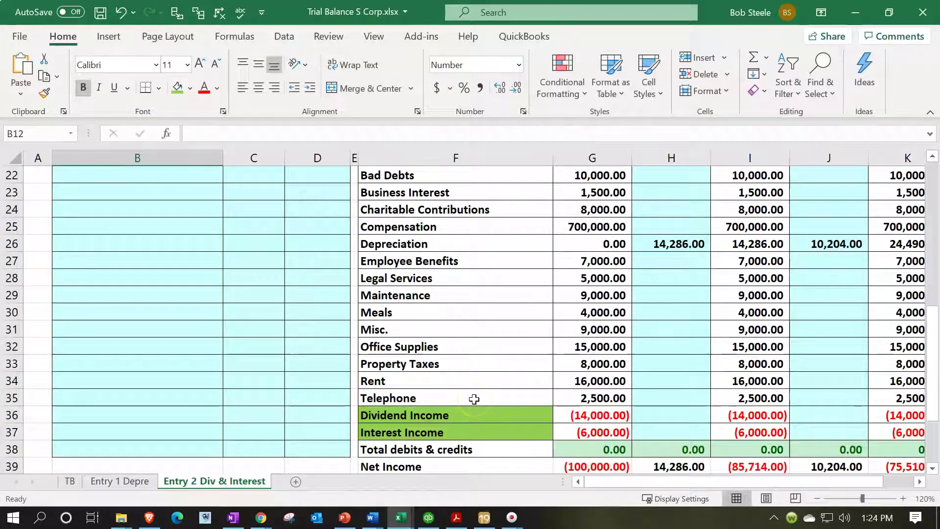
text(=)
scroll(474, 398, down, 2)
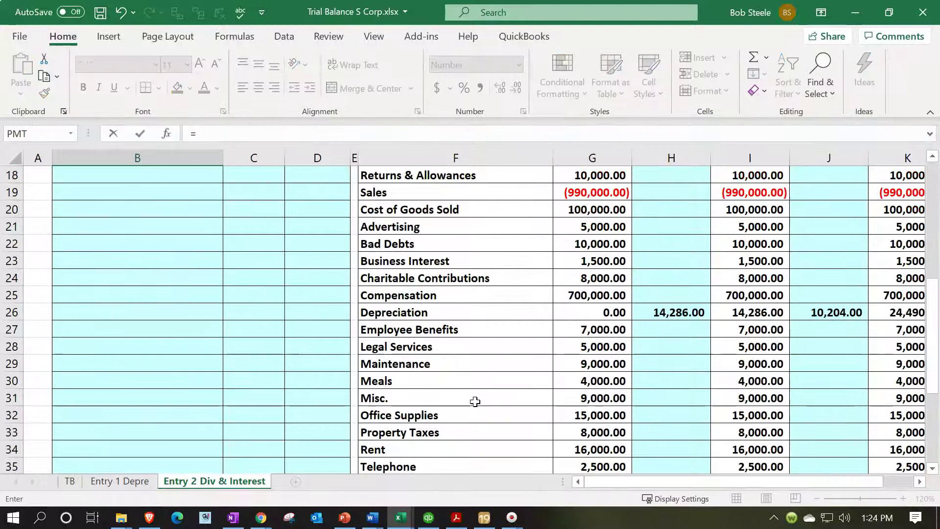
scroll(453, 389, down, 2)
click(453, 390)
key(Return)
text(+)
scroll(446, 380, down, 4)
click(416, 383)
key(Return)
Step: Enter the T4 Dividend Income debit in C12 as the negative of the adjusted trial balance amount in I36
key(Up)
key(Up)
key(Up)
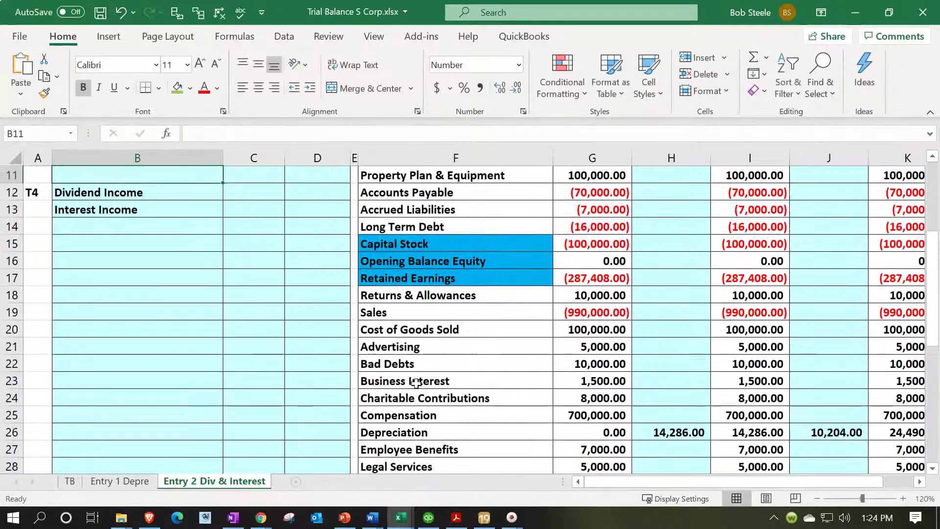
key(Down)
key(Right)
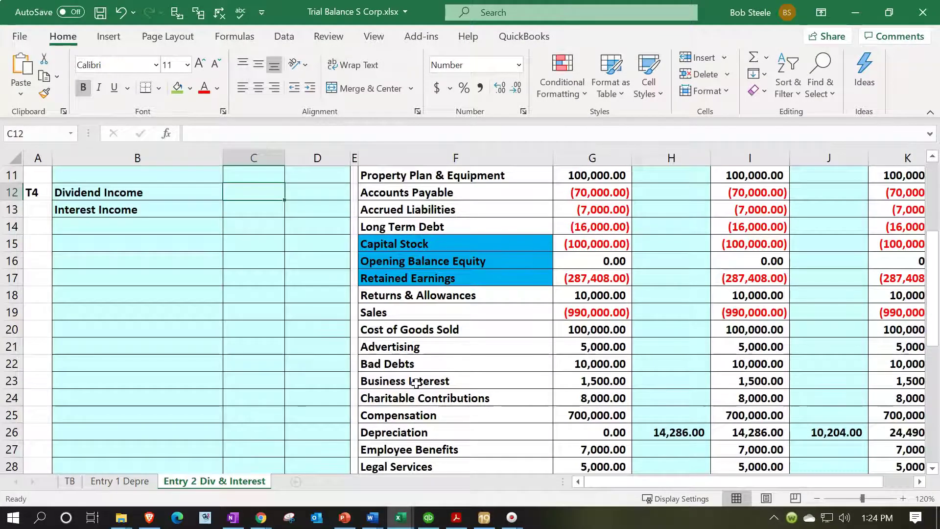
text(-)
scroll(587, 394, down, 4)
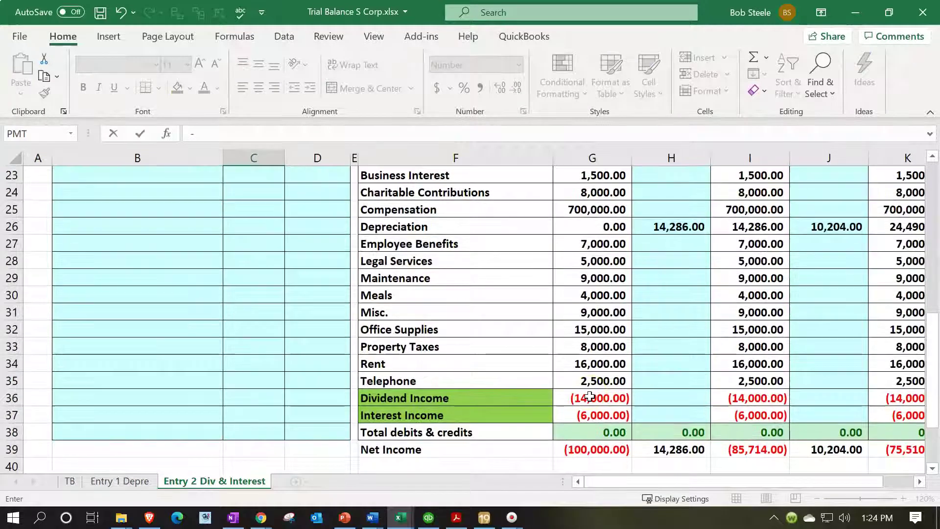
click(748, 400)
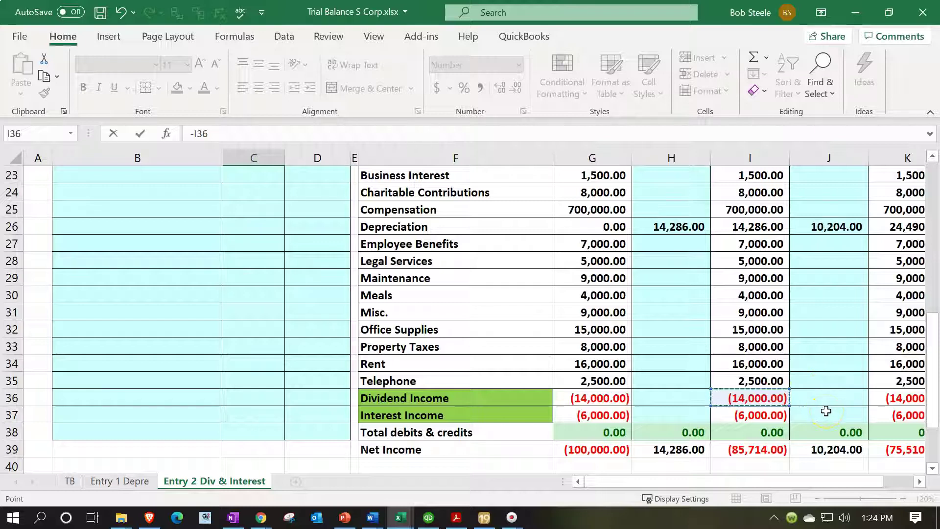
key(Return)
Step: Link the T4 Interest Income amount in C13 to the Interest Income figure in the adjusted trial balance column
scroll(840, 391, up, 1)
key(Right)
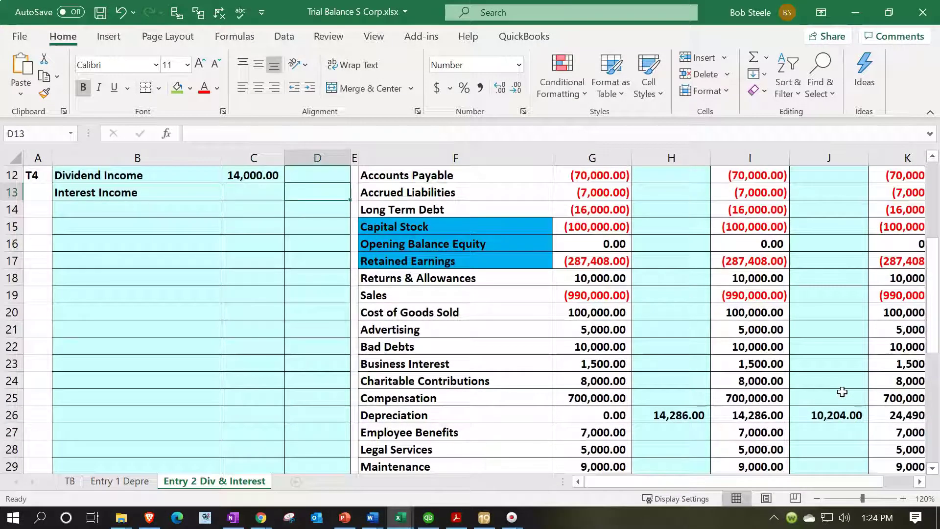
key(Left)
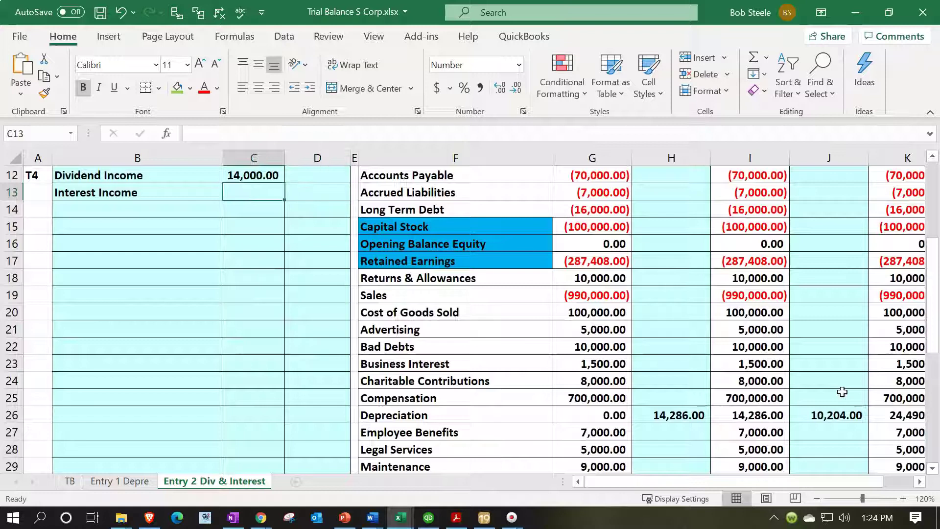
text(=)
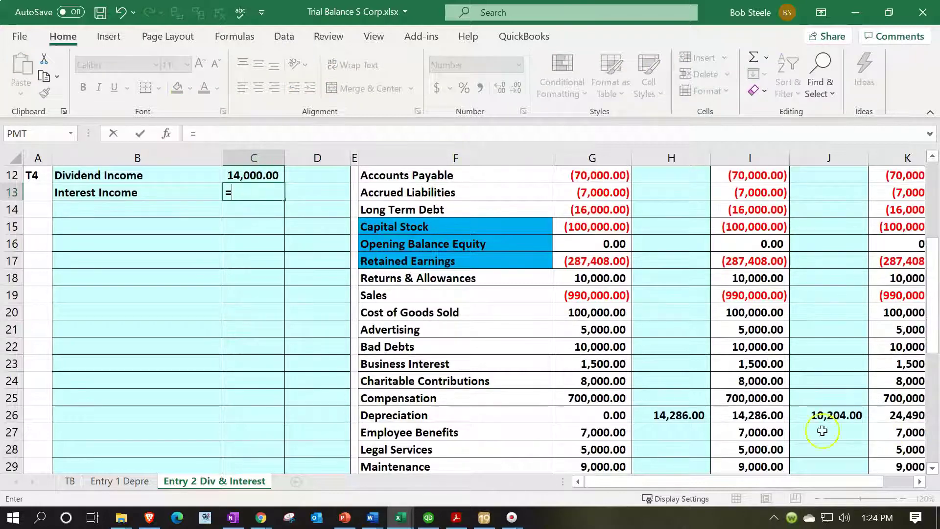
scroll(573, 321, down, 4)
click(746, 399)
key(Return)
scroll(626, 276, up, 4)
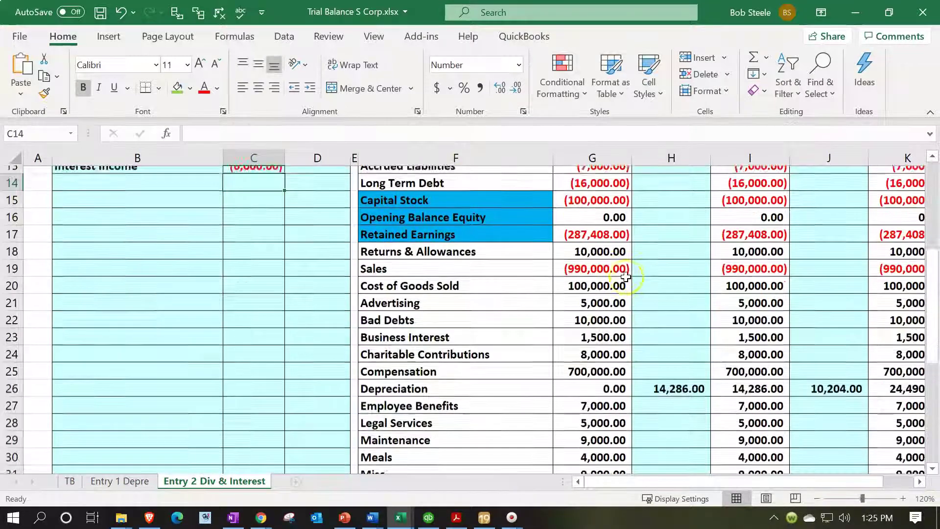
scroll(626, 277, up, 1)
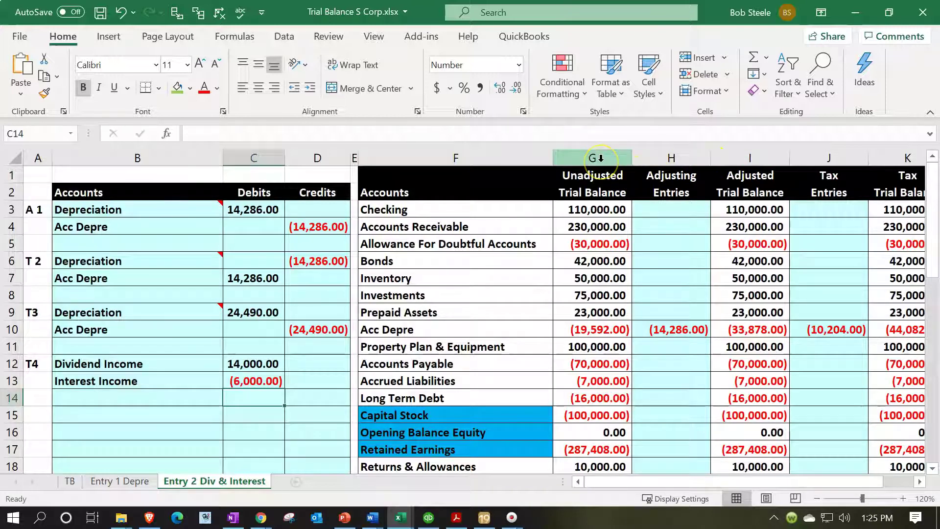
Step: Hide columns G and H, the unadjusted trial balance and adjusting entries
drag(600, 158, 648, 161)
right_click(640, 216)
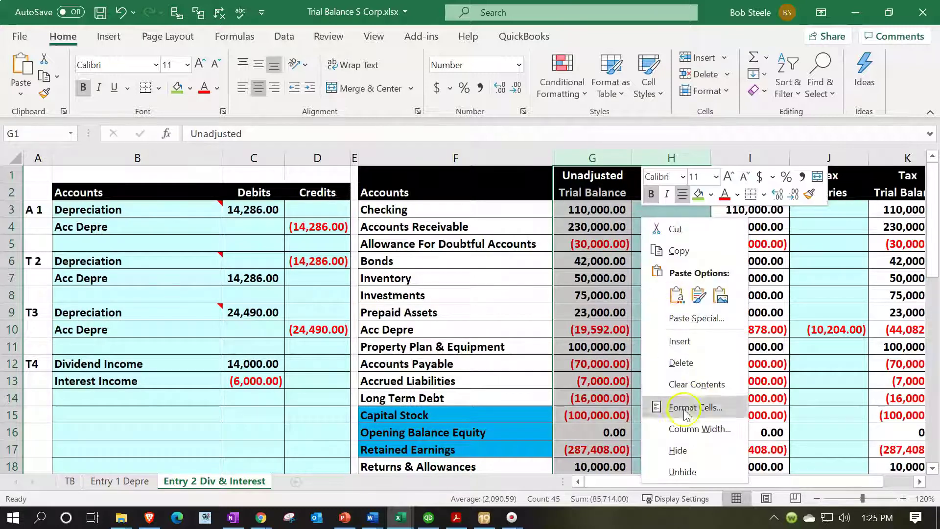
click(680, 449)
click(319, 415)
Step: Reverse the sign of the T4 Interest Income formula in C13 so it is the negative of I37
scroll(314, 388, down, 6)
scroll(290, 336, up, 3)
click(241, 226)
text(=I37)
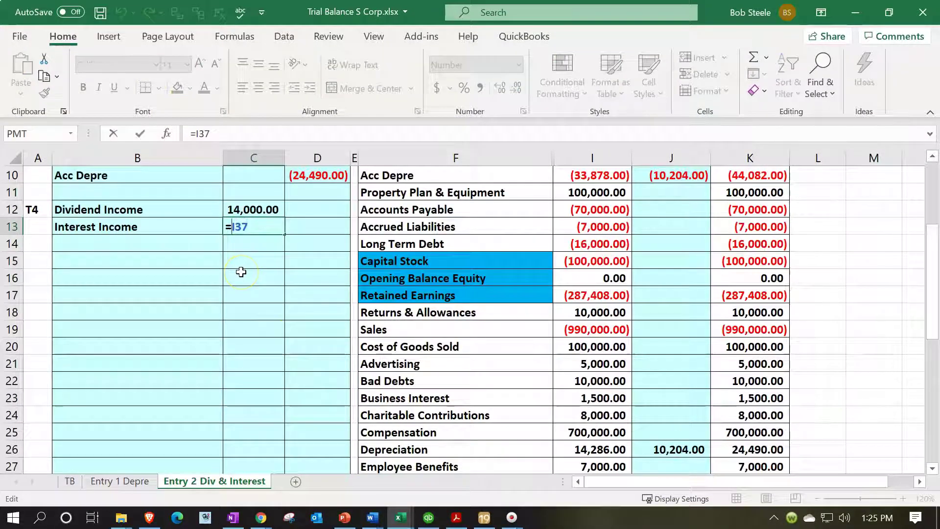
key(Return)
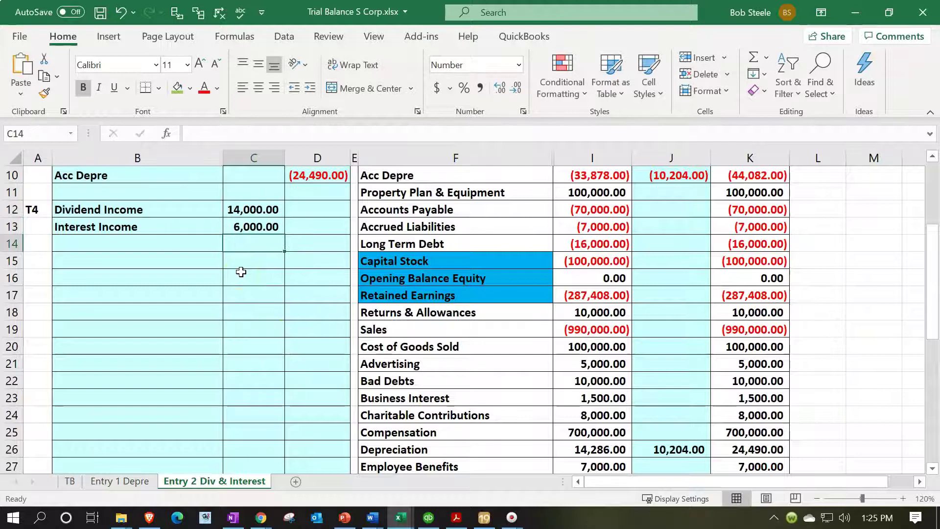
Step: Post the T4 dividend amount by linking J36, the Dividend Income tax entry, to C12
click(409, 279)
scroll(387, 216, down, 1)
scroll(409, 278, up, 1)
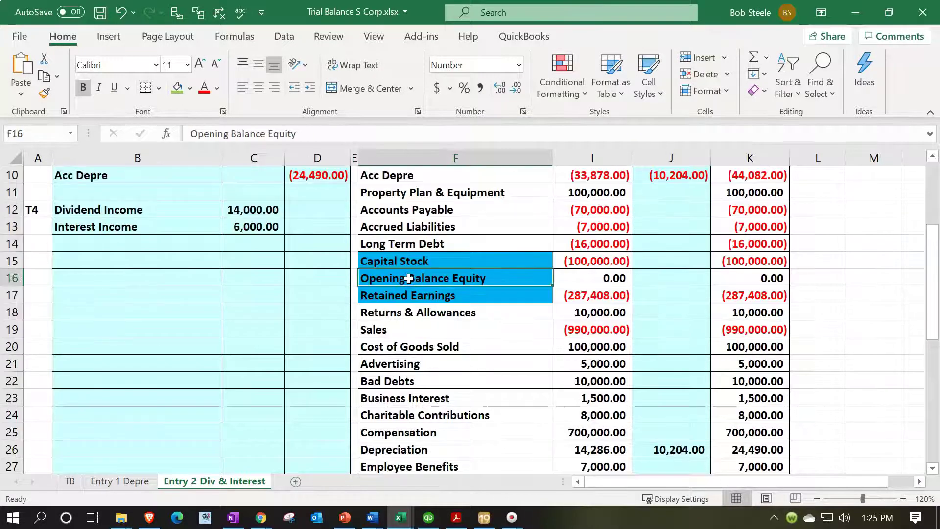
scroll(409, 278, down, 6)
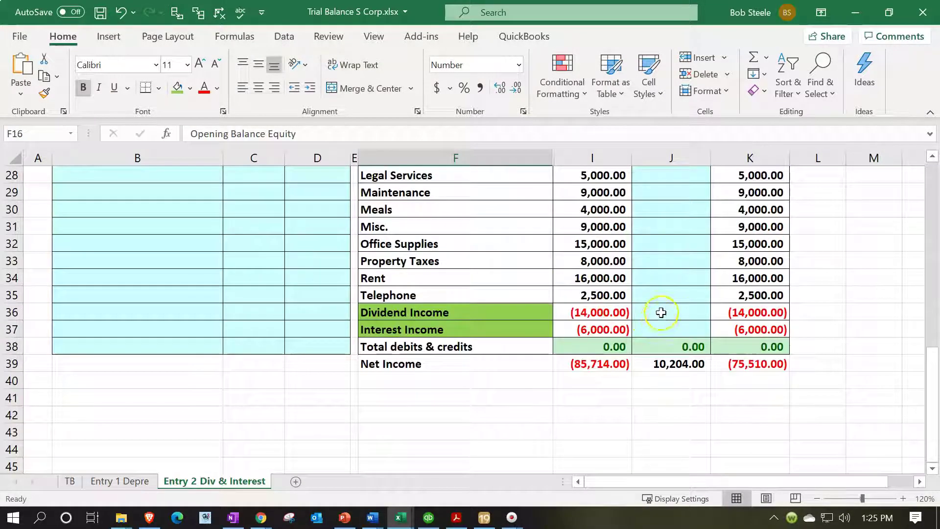
click(661, 314)
text(=)
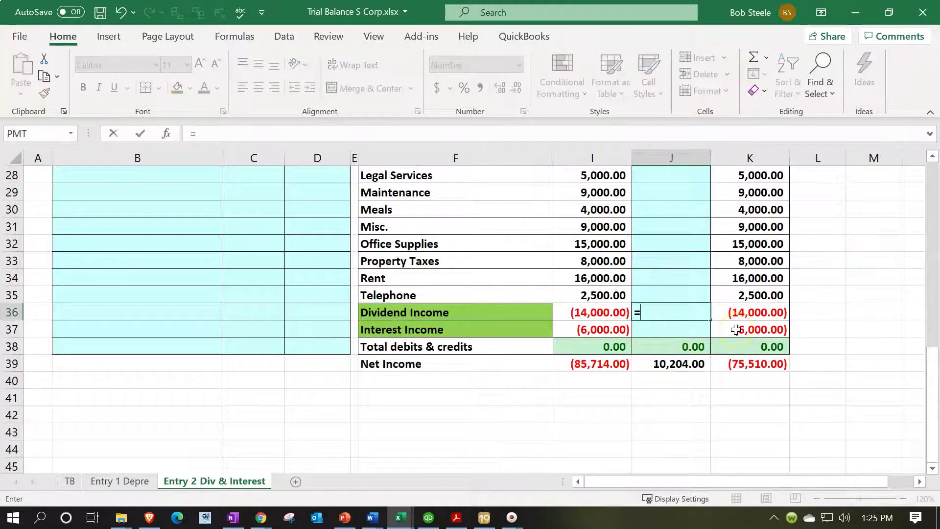
scroll(428, 311, up, 8)
click(251, 312)
key(Return)
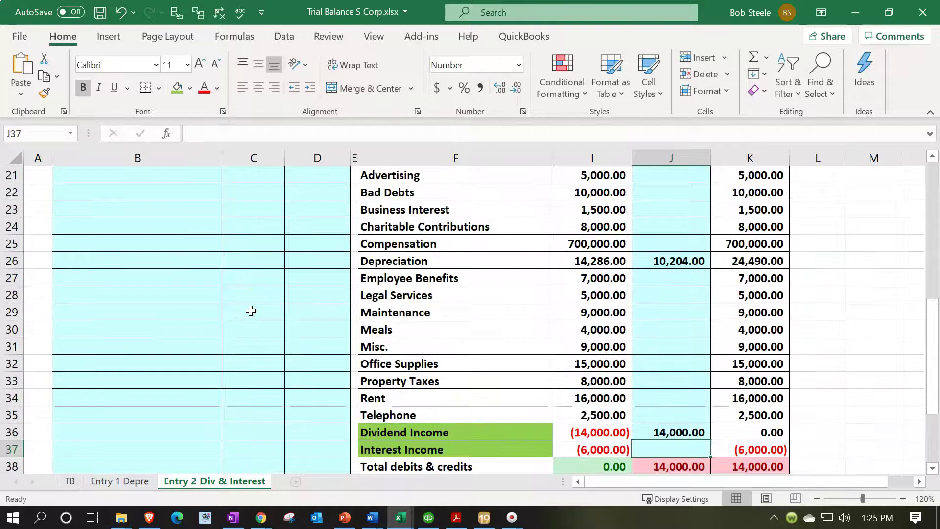
Step: Post the T4 interest amount by linking J37, the Interest Income tax entry, to C13
text(=)
scroll(251, 310, up, 4)
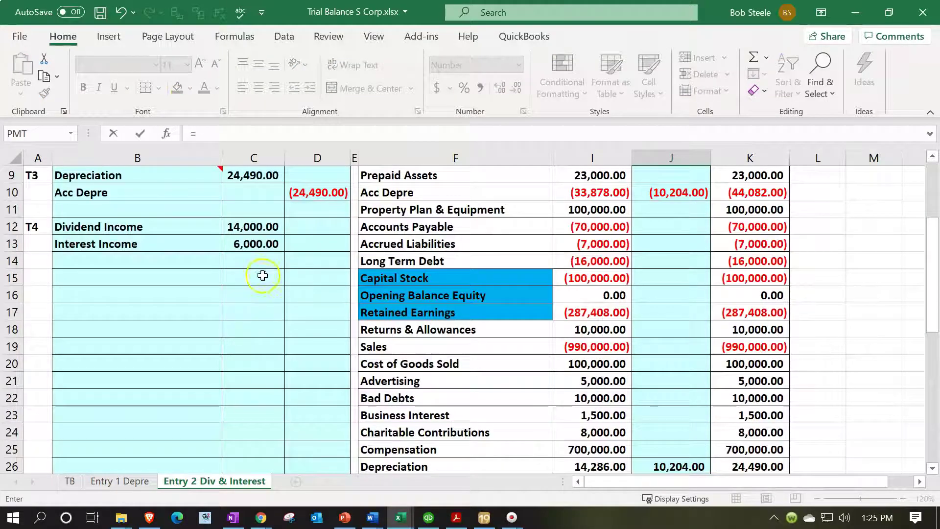
click(248, 241)
key(Return)
Step: Check the tax trial balance amounts for Dividend Income and Interest Income, and inspect the range of the Net Income formula in column K
scroll(249, 242, down, 2)
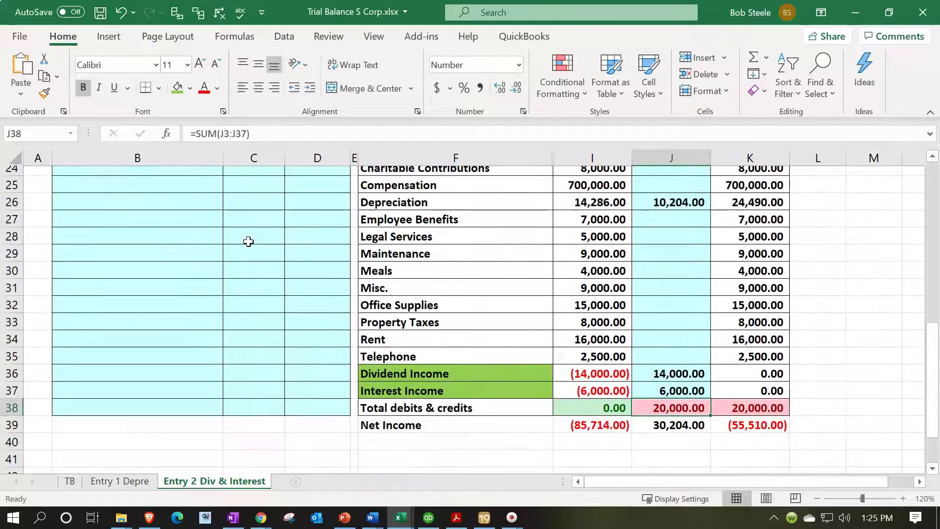
click(672, 353)
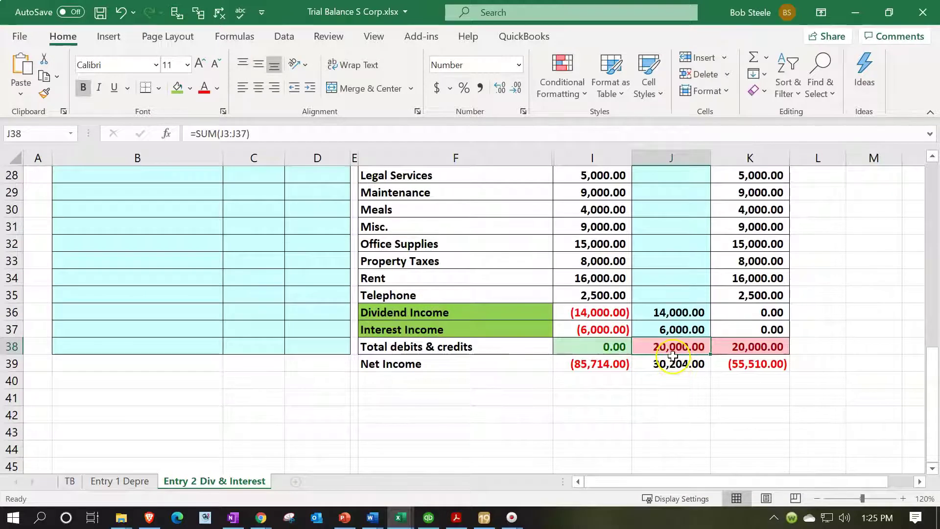
drag(727, 315, 732, 334)
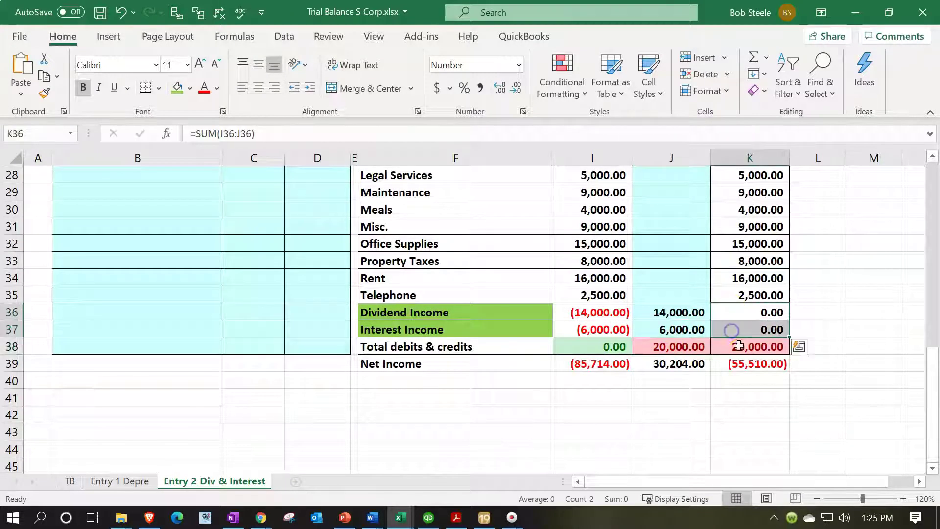
double_click(755, 365)
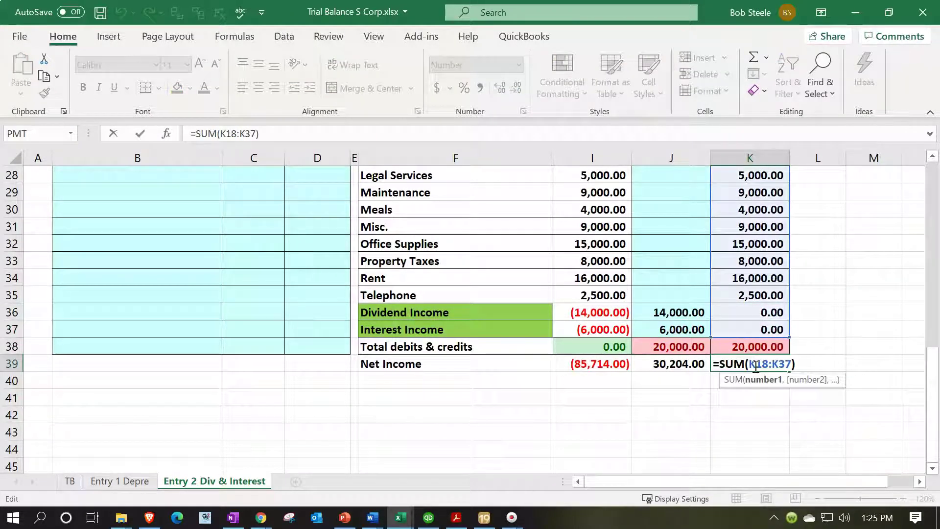
key(Return)
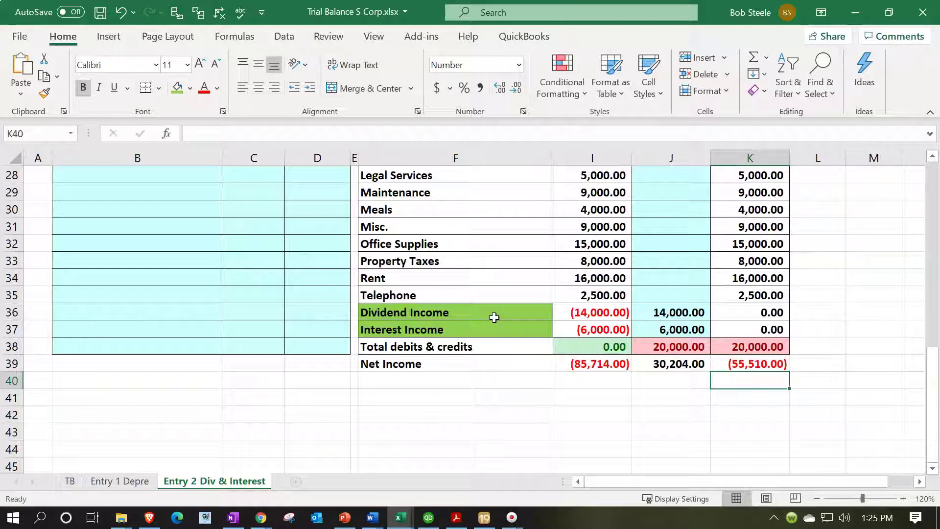
scroll(494, 317, up, 5)
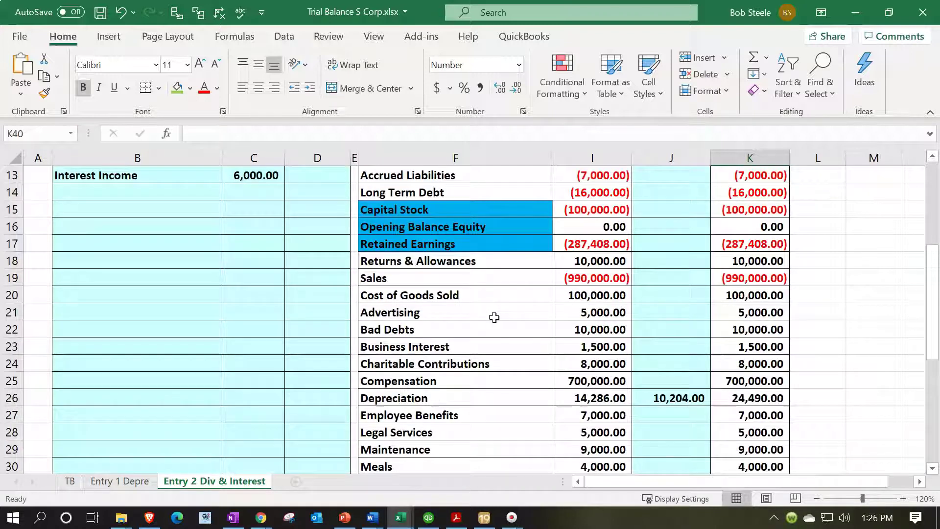
scroll(494, 318, down, 4)
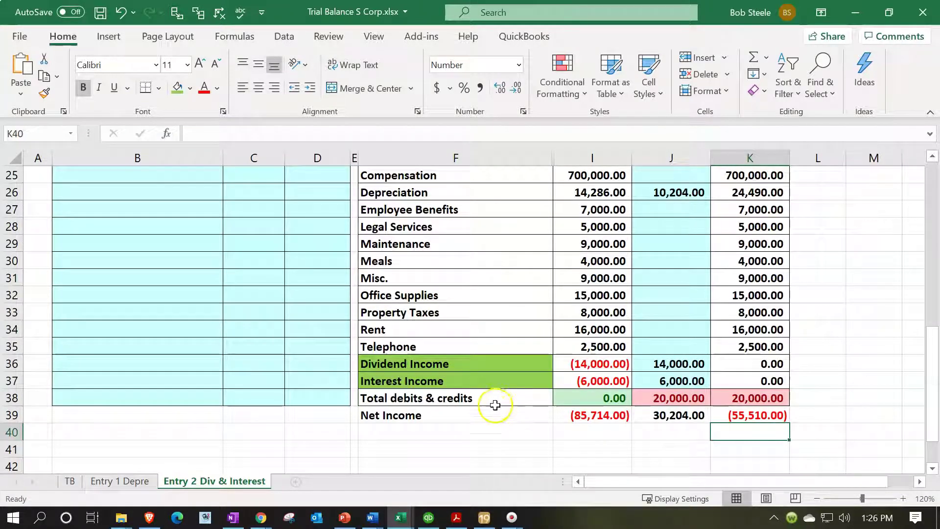
Step: Insert two blank rows of cells at F38:K39, shifting Total debits & credits and Net Income down
drag(487, 397, 766, 418)
right_click(737, 411)
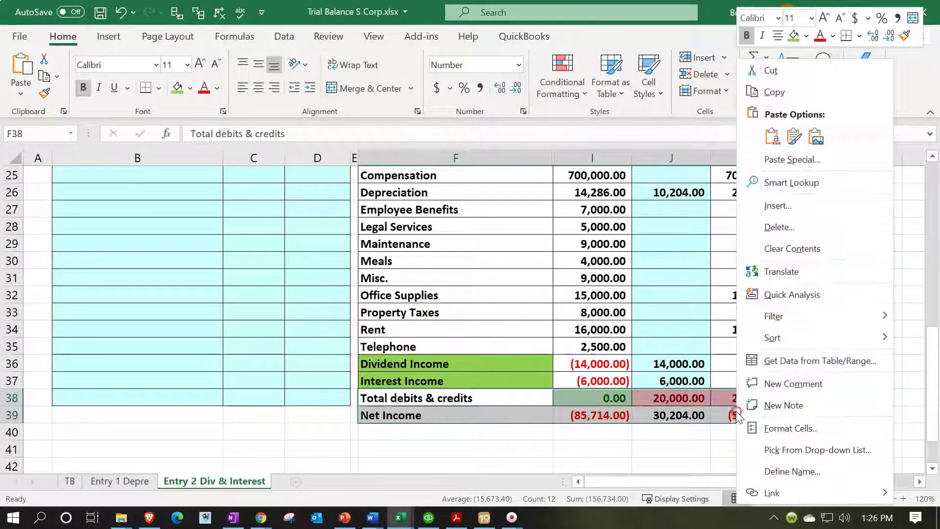
click(767, 210)
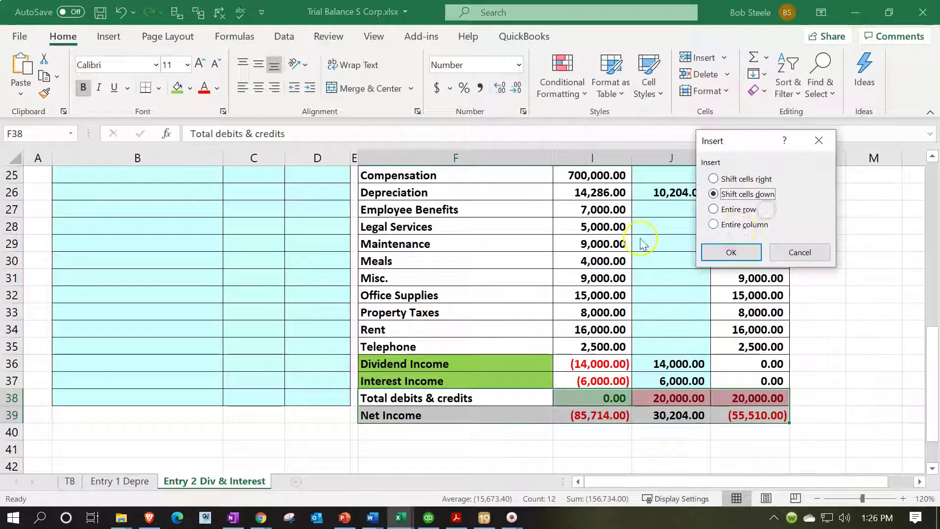
click(749, 255)
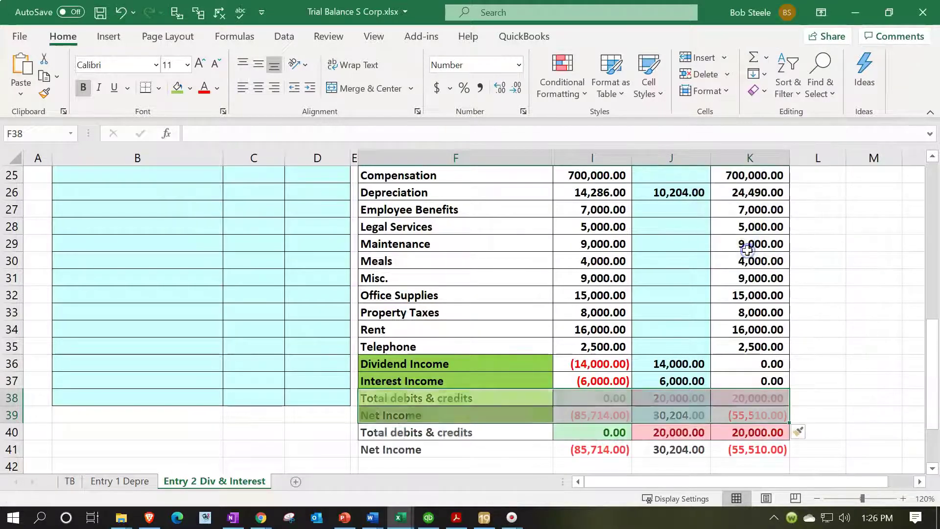
Step: Label the new accounts Sch K Dividend Income in F38 and Sch K Interest Income in F39
click(424, 397)
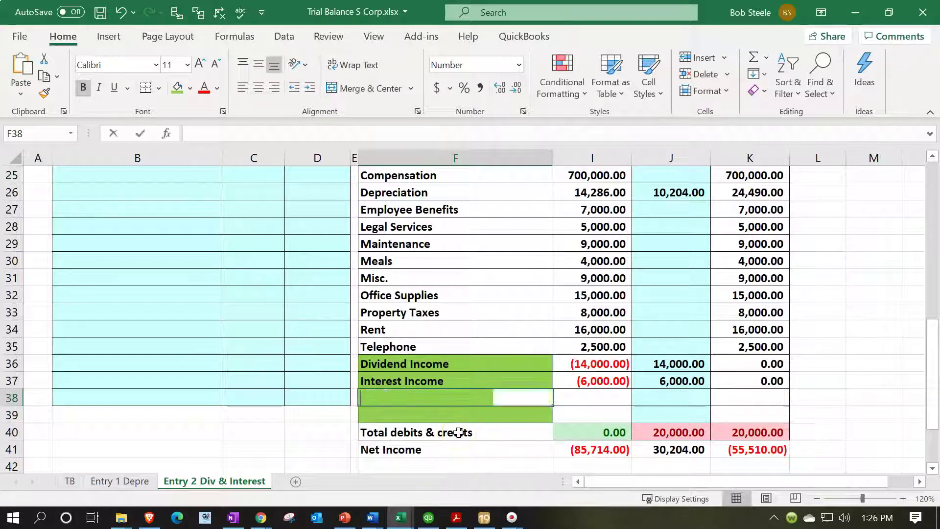
text(Sch K Dividend Income)
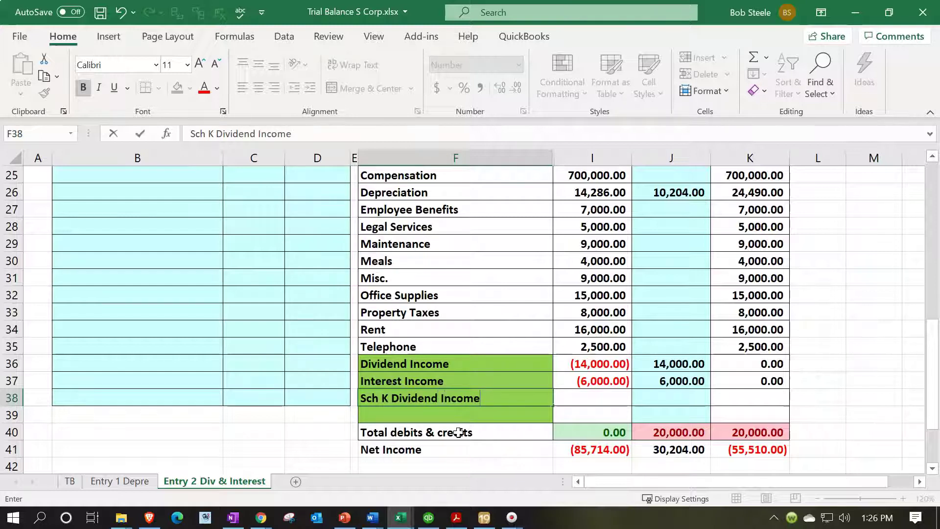
key(Return)
text(Sche)
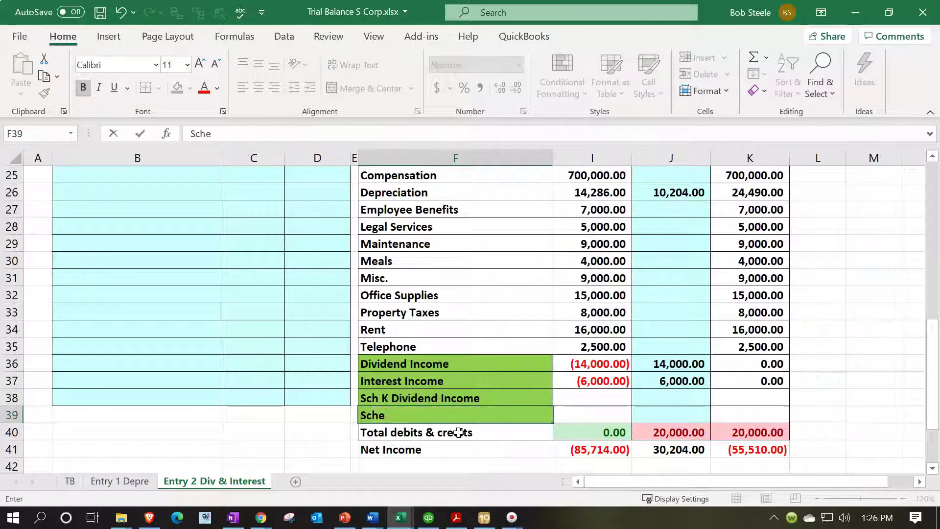
text( KInterest Income)
key(Return)
Step: Fill the two Sch K account labels in F38:F39 with yellow
drag(478, 398, 482, 409)
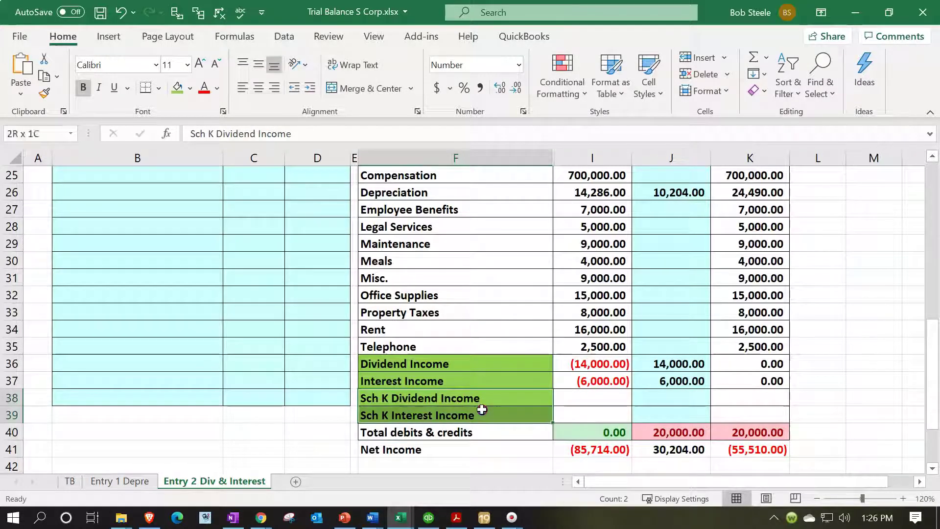
right_click(482, 410)
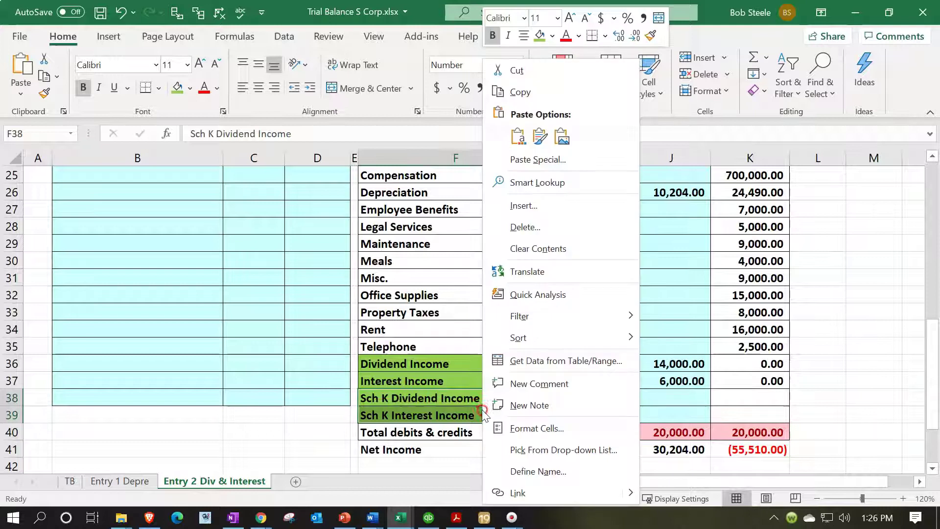
click(551, 36)
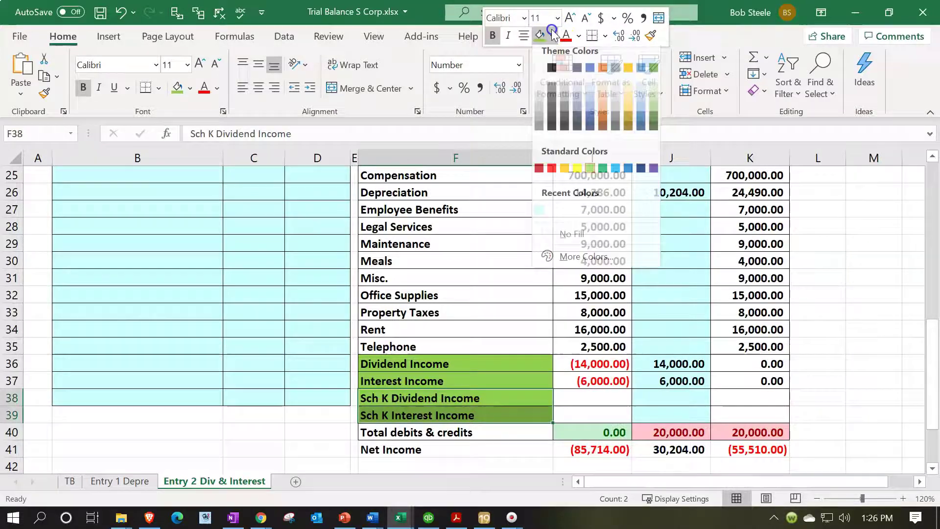
click(577, 175)
click(538, 352)
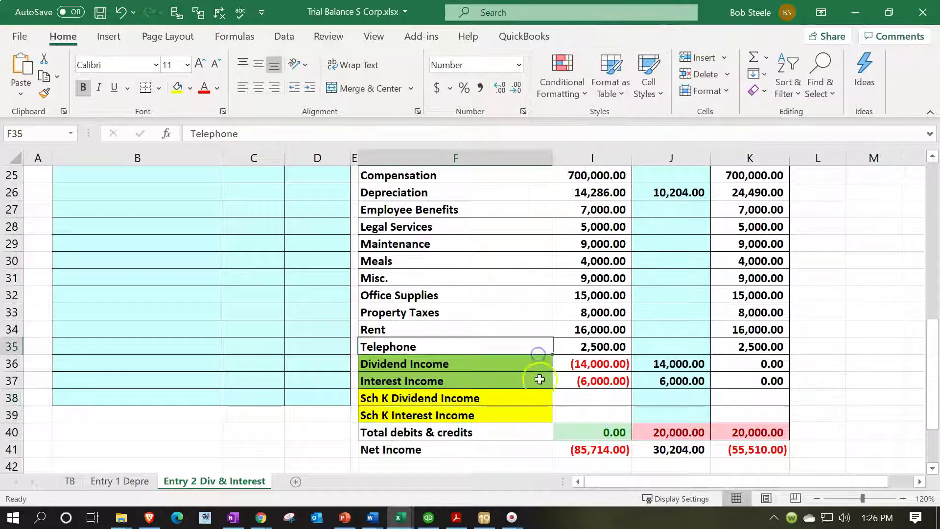
Step: Enter 0 as the adjusted trial balance for both Sch K accounts in I38 and I39
click(580, 401)
text(0)
key(Return)
text(0)
key(Return)
Step: Copy the tax trial balance formula from K37 down to K38 and K39 for the Sch K accounts
key(Right)
key(Right)
key(Up)
key(Up)
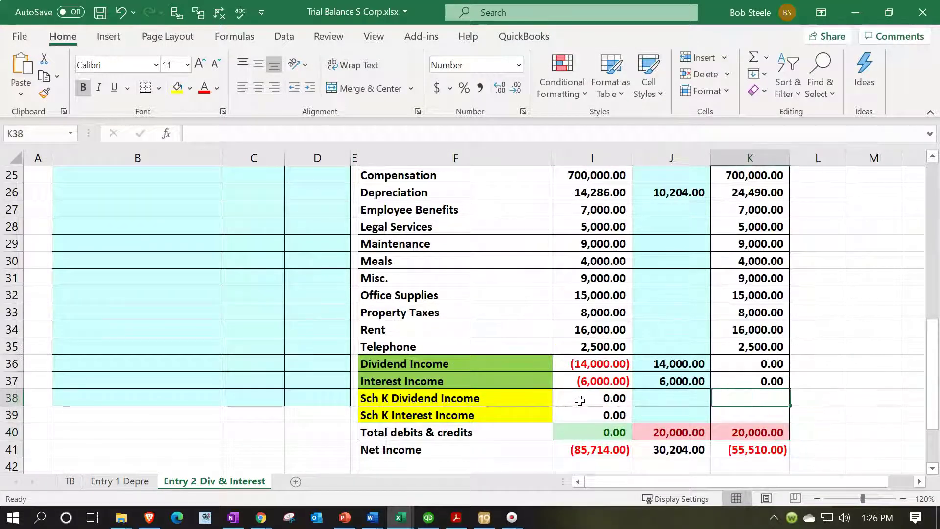
click(773, 381)
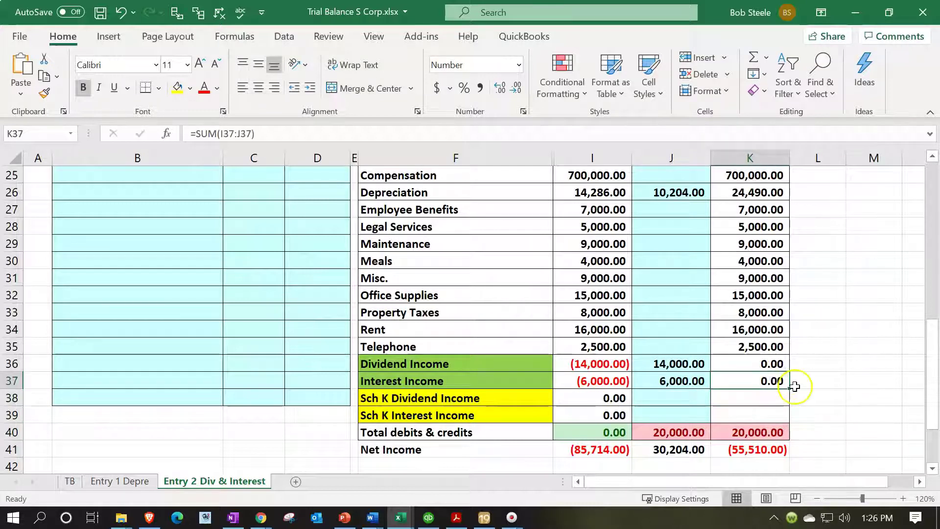
drag(790, 388, 782, 420)
click(745, 383)
Step: Extend the Total debits & credits formula in I40 to sum I3:I39, and copy it across to J40 and K40
scroll(746, 383, down, 1)
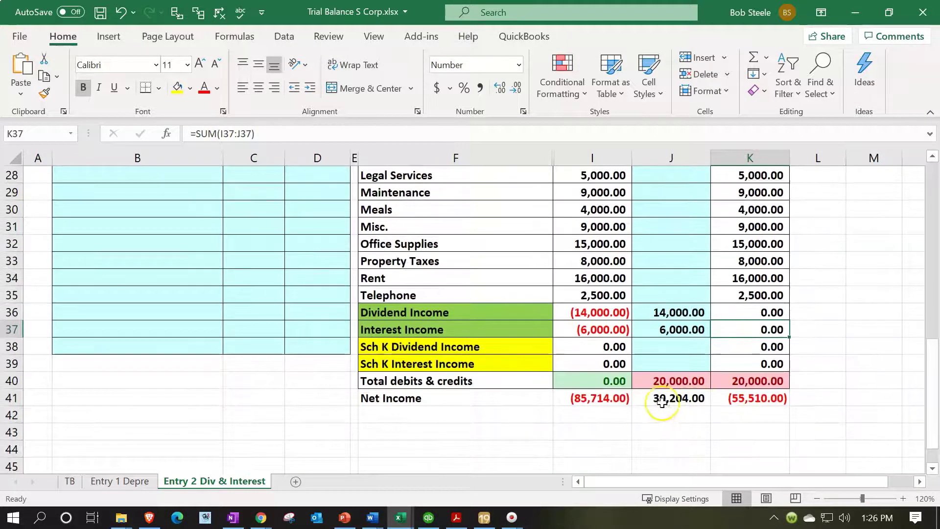
double_click(607, 382)
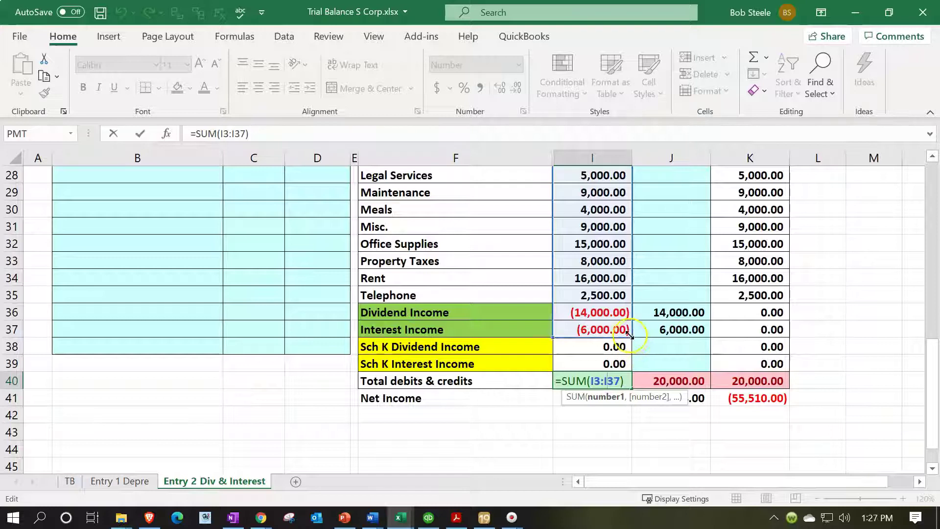
drag(632, 341, 632, 366)
key(Return)
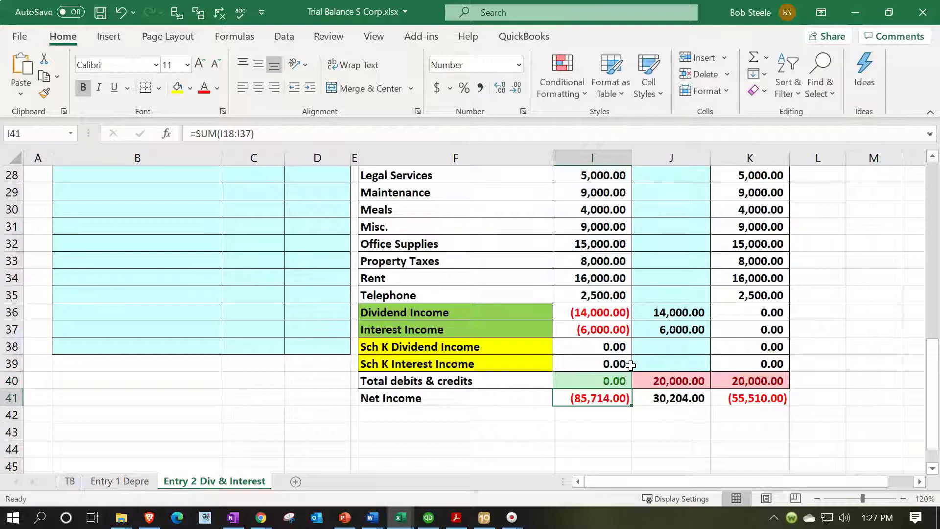
click(630, 383)
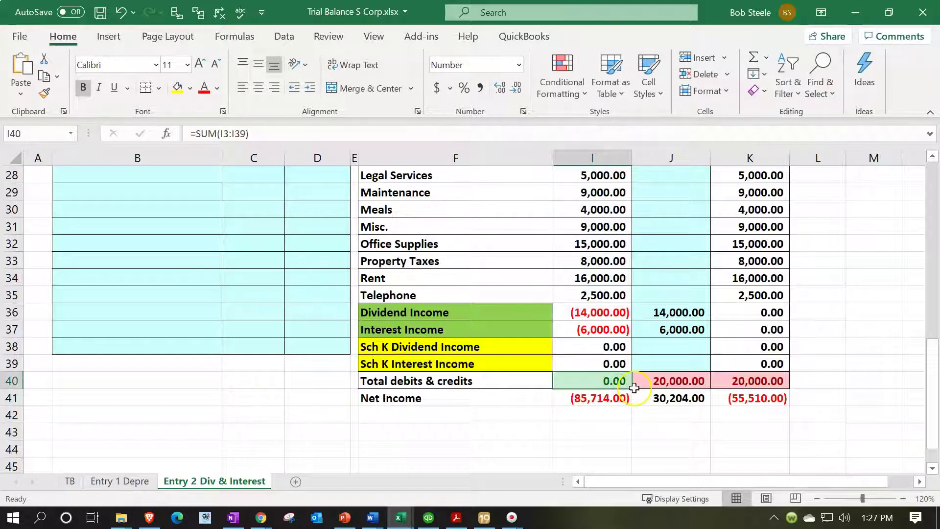
drag(631, 387, 768, 389)
click(707, 448)
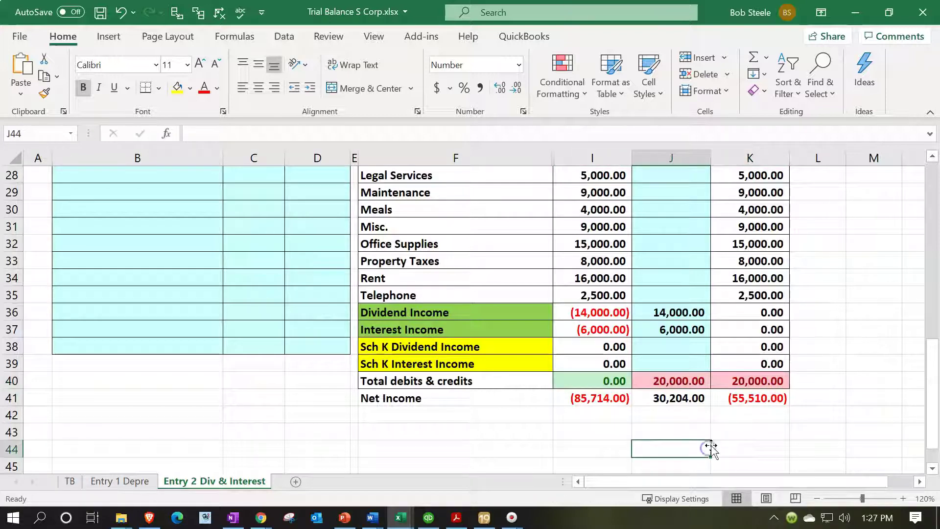
Step: Extend the Net Income sum in I41 through I39 to include the Sch K accounts, and inspect the formula range in J41
double_click(609, 398)
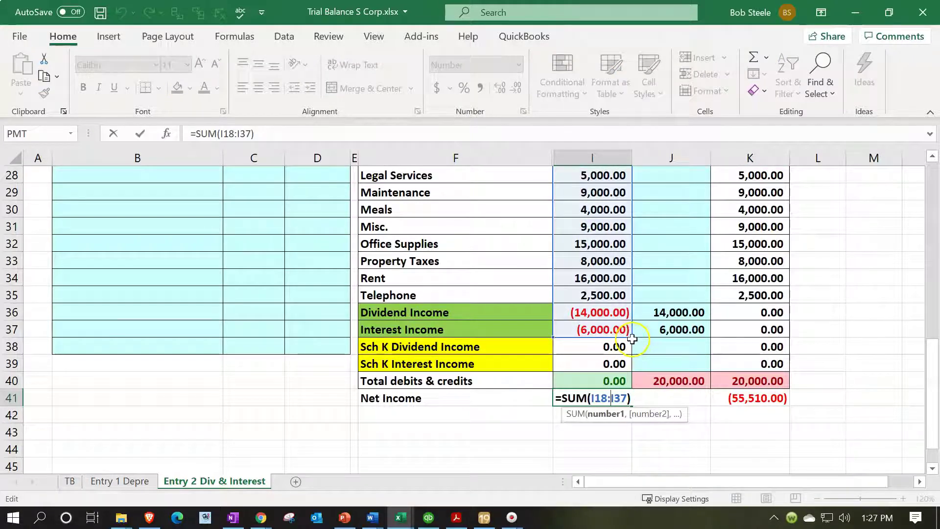
drag(633, 338, 628, 367)
key(Return)
click(670, 398)
double_click(670, 398)
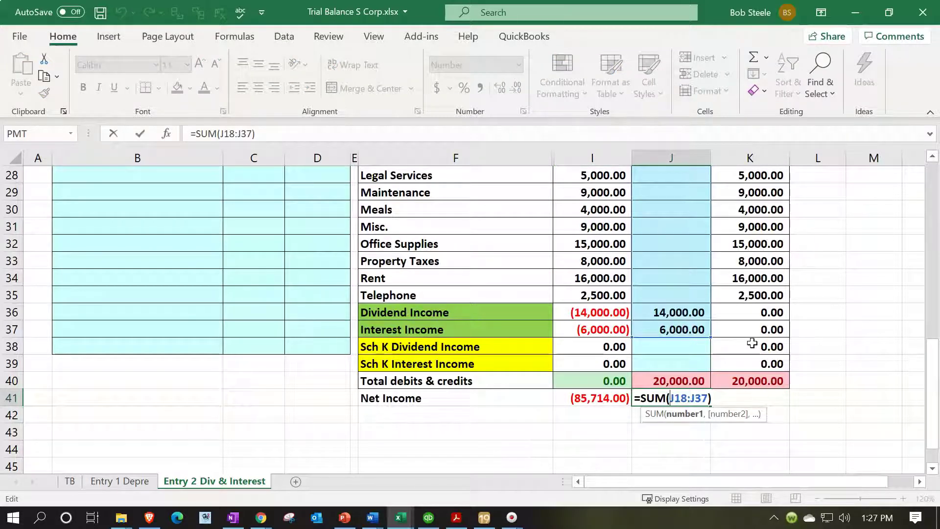
key(Return)
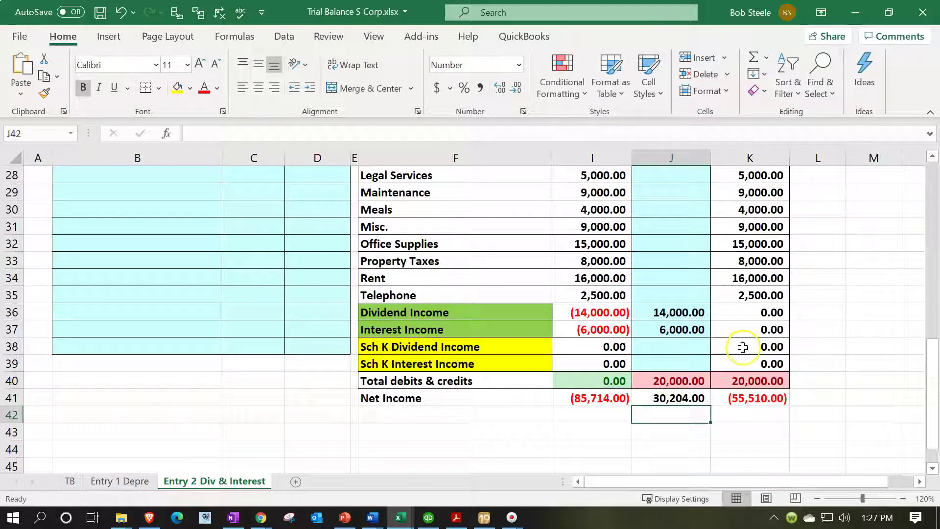
click(670, 349)
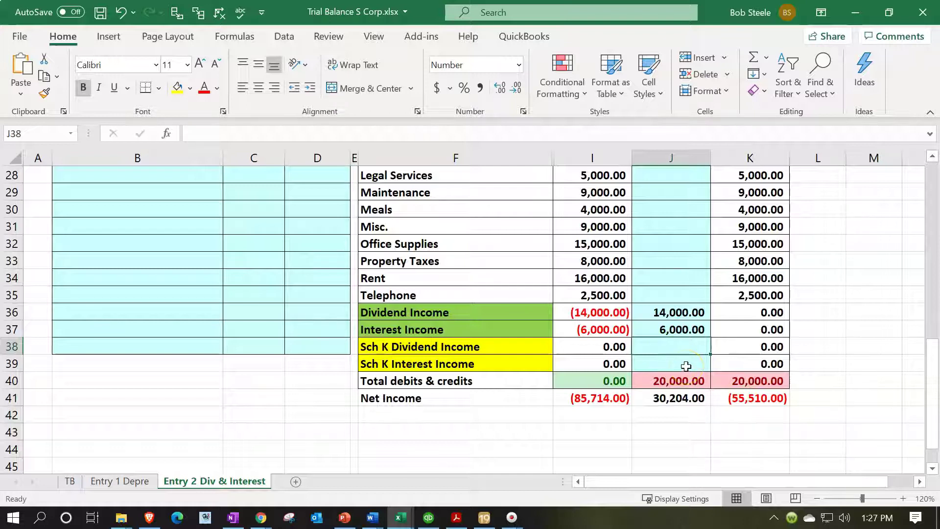
text(=)
key(Escape)
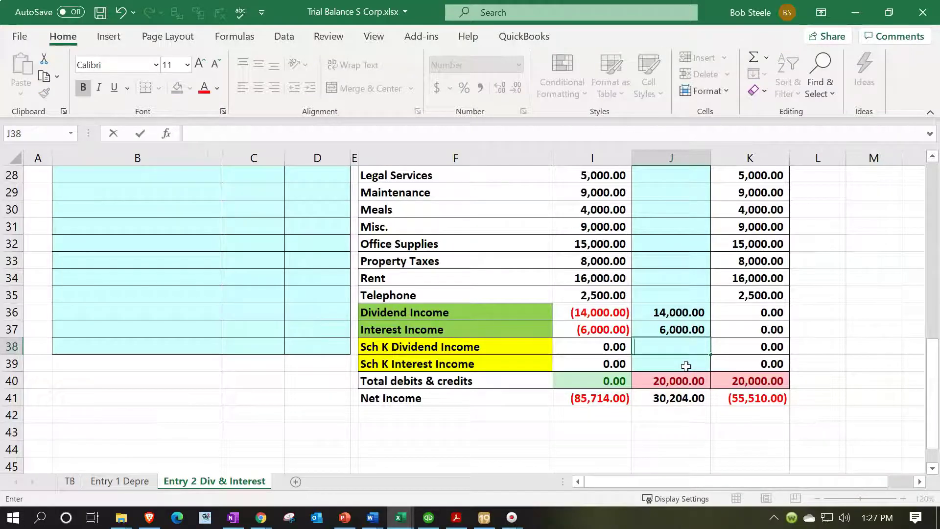
Step: Link the third account name of the T4 entry in B14 to Sch K Dividend Income in F38
scroll(686, 366, up, 4)
click(304, 346)
scroll(270, 330, up, 4)
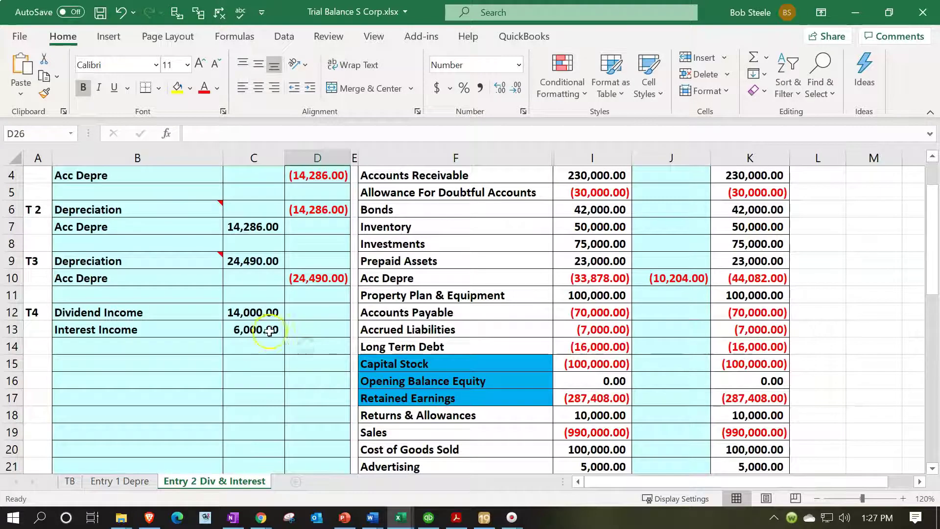
click(125, 346)
scroll(126, 347, down, 2)
text(+)
scroll(407, 390, down, 5)
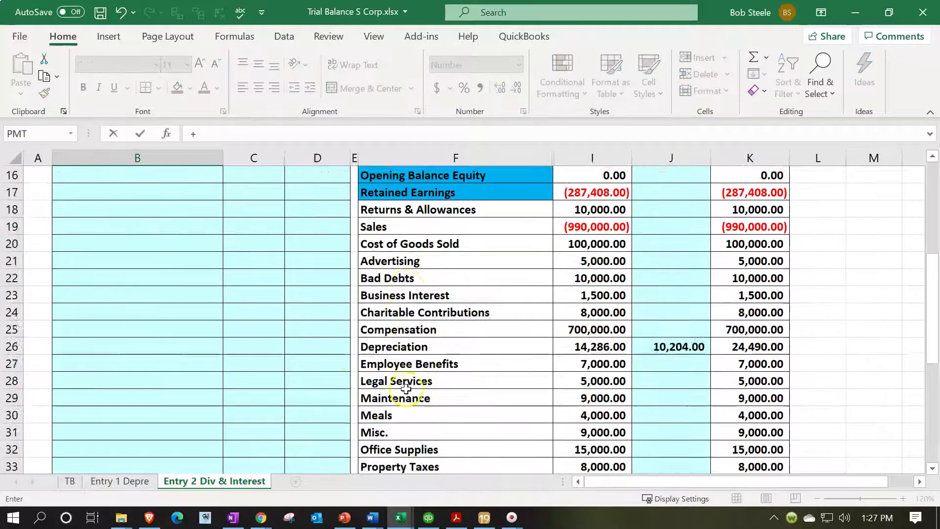
click(407, 399)
key(Escape)
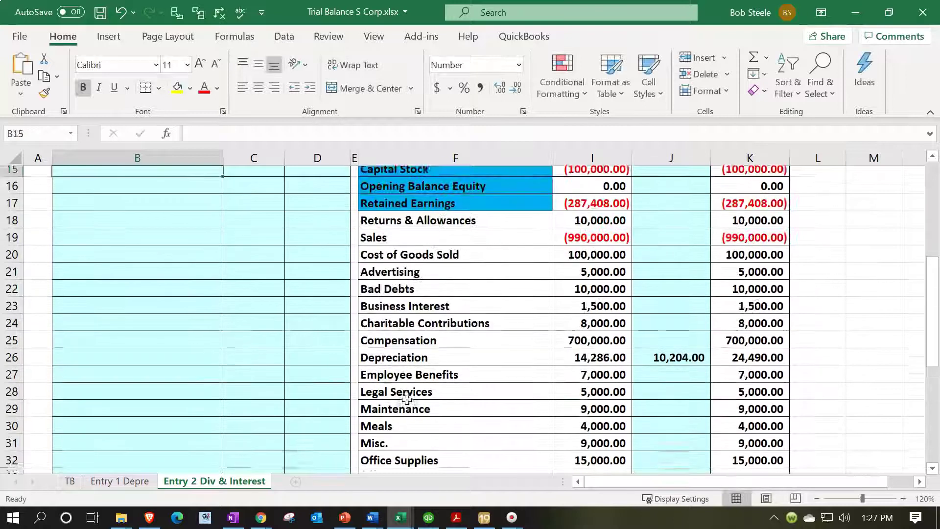
Step: Link the fourth account name of the T4 entry in B15 to Sch K Interest Income in F39
text(+)
scroll(417, 401, down, 3)
click(395, 430)
key(Return)
scroll(401, 420, down, 2)
scroll(538, 441, down, 1)
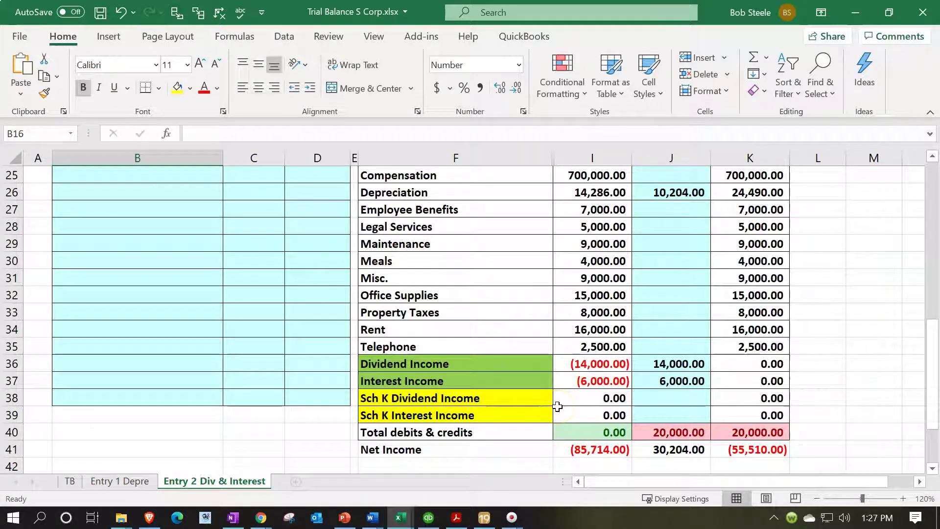
mouse_move(511, 407)
mouse_down()
mouse_move(509, 415)
mouse_move(509, 408)
mouse_up()
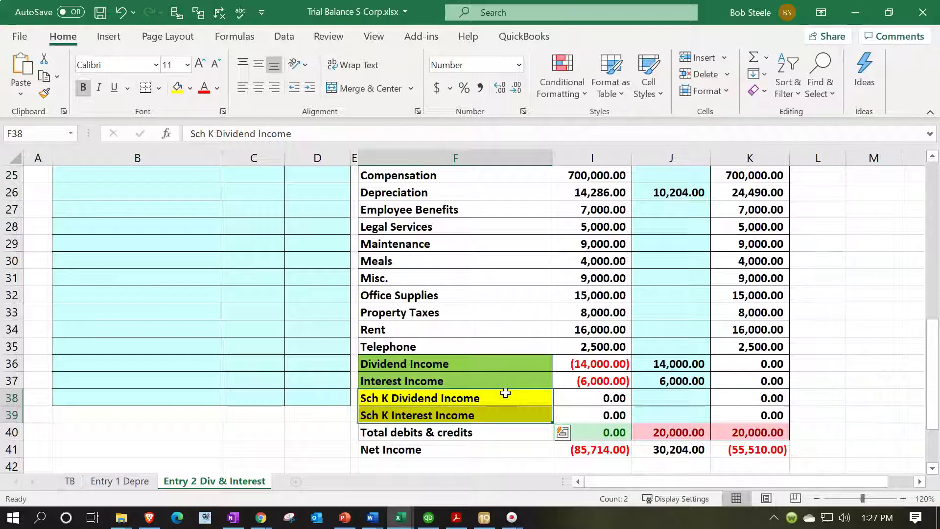
Step: Enter the T4 credits with formulas: the negative of C12 in D14 and the negative of C13 in D15
scroll(266, 329, up, 5)
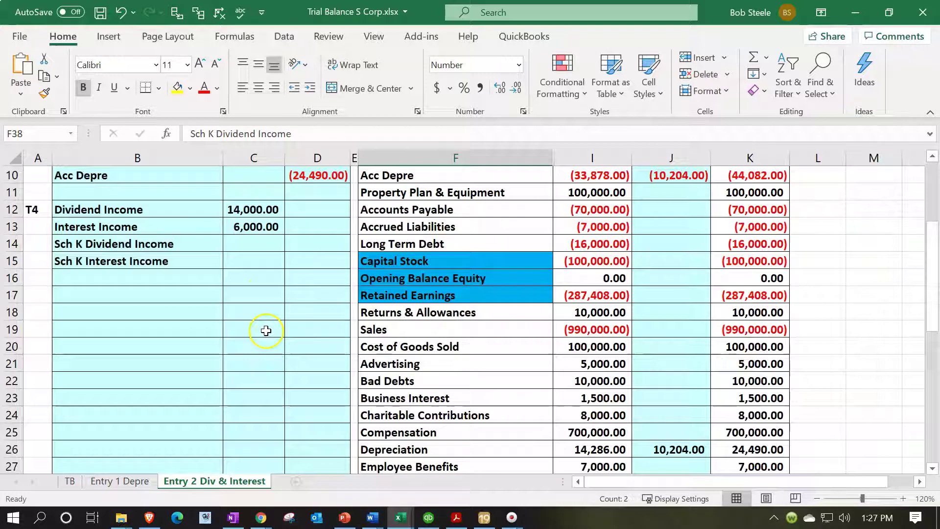
click(304, 244)
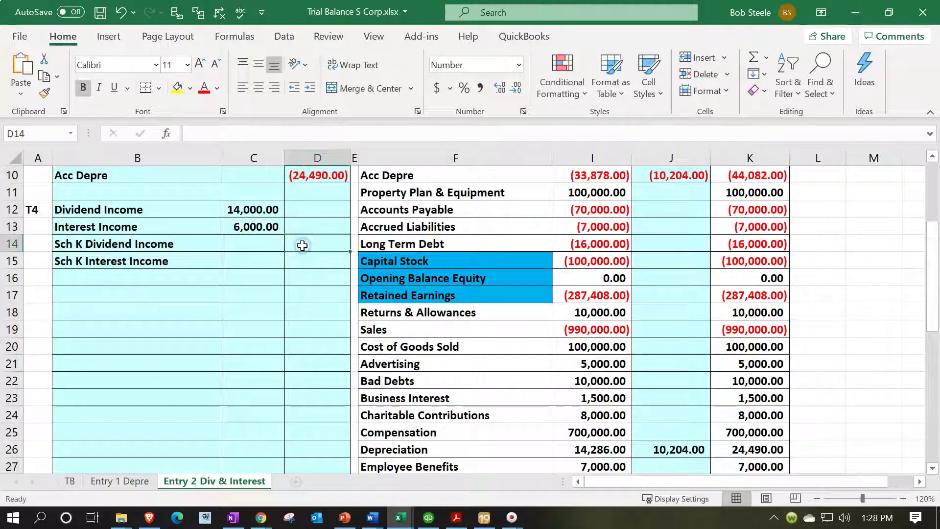
text(-)
key(Left)
key(Up)
key(Up)
key(Return)
text(-)
key(Left)
key(Up)
key(Up)
key(Return)
Step: Post the Sch K Dividend Income credit by linking adjustment cell J38 to D14
scroll(299, 264, down, 3)
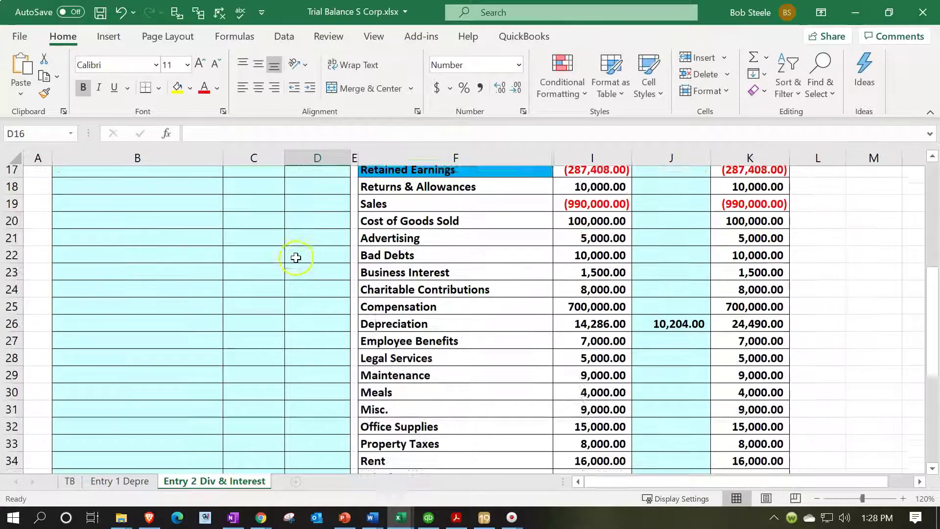
scroll(299, 271, down, 2)
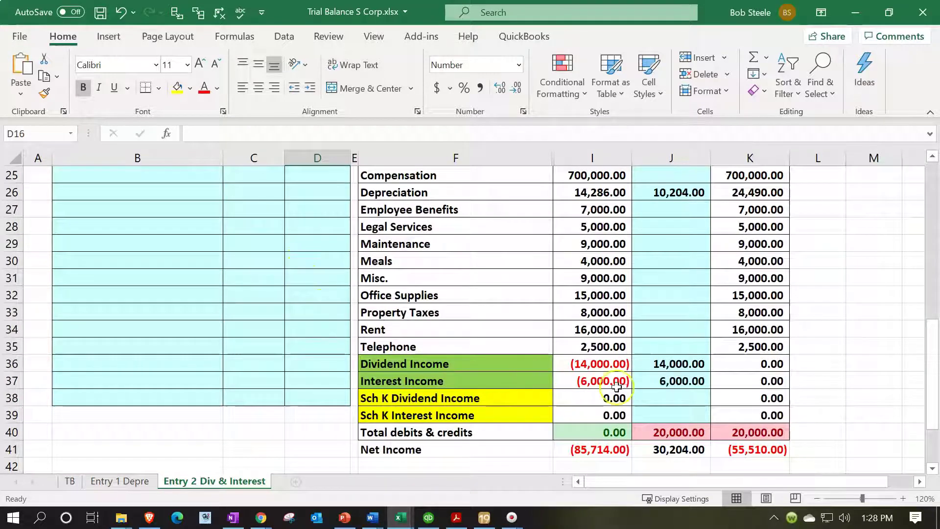
click(670, 396)
text(=)
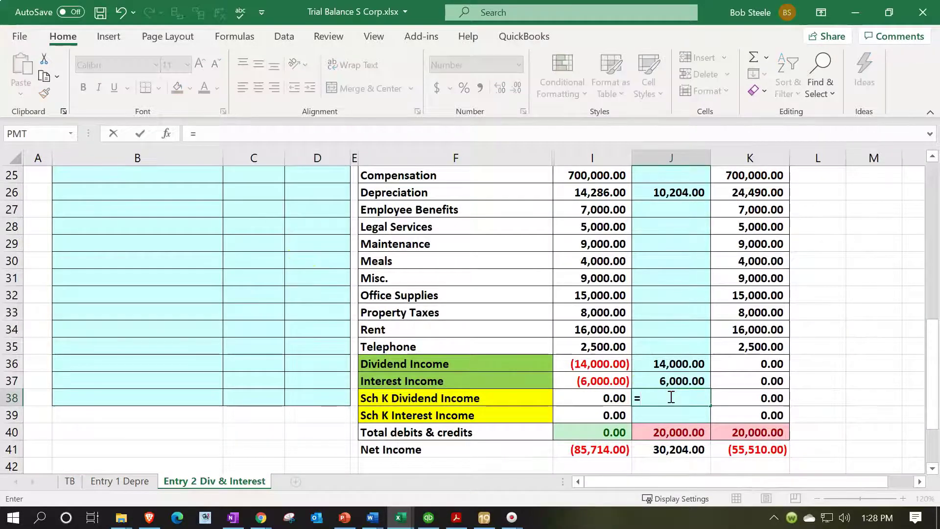
scroll(670, 397, up, 5)
scroll(670, 397, up, 1)
click(343, 293)
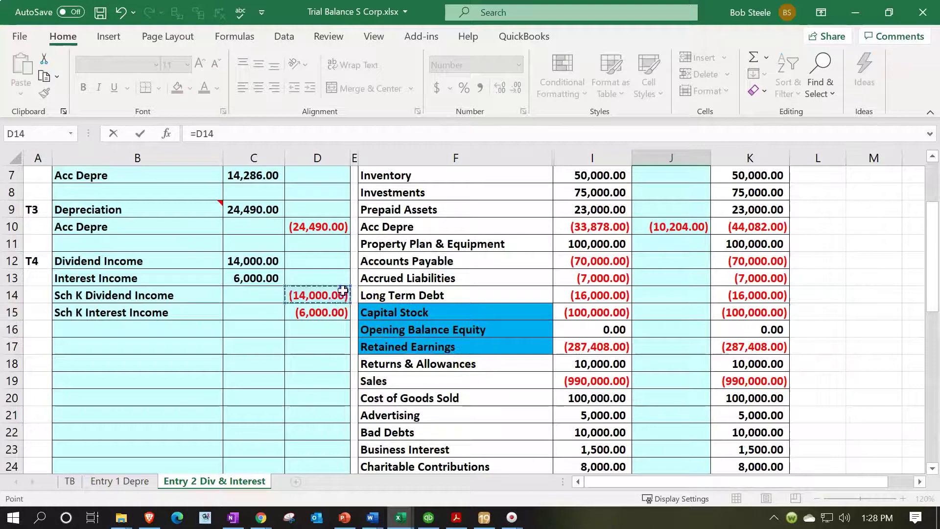
key(Return)
Step: Post the Sch K Interest Income credit by linking J39 to D15, and inspect the debits and credits total in K40
text(=)
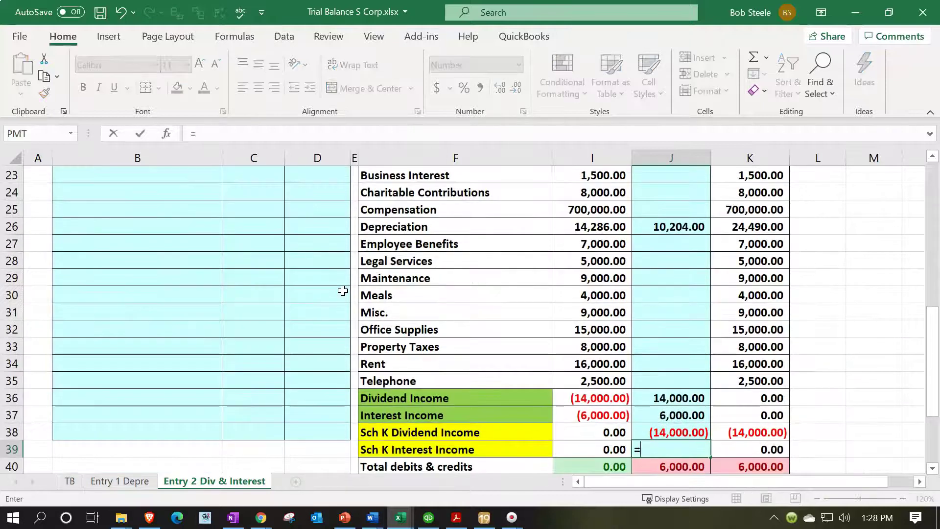
scroll(343, 291, up, 4)
click(321, 244)
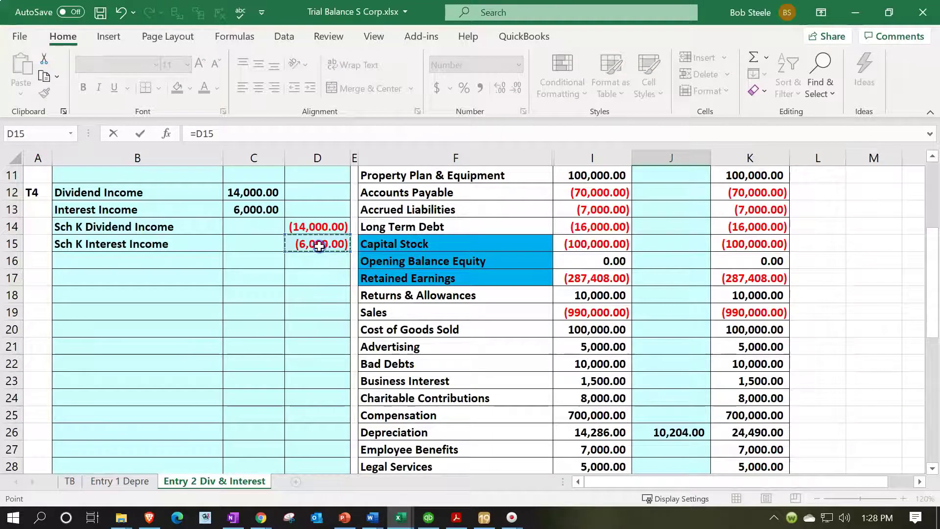
key(Return)
scroll(320, 245, down, 2)
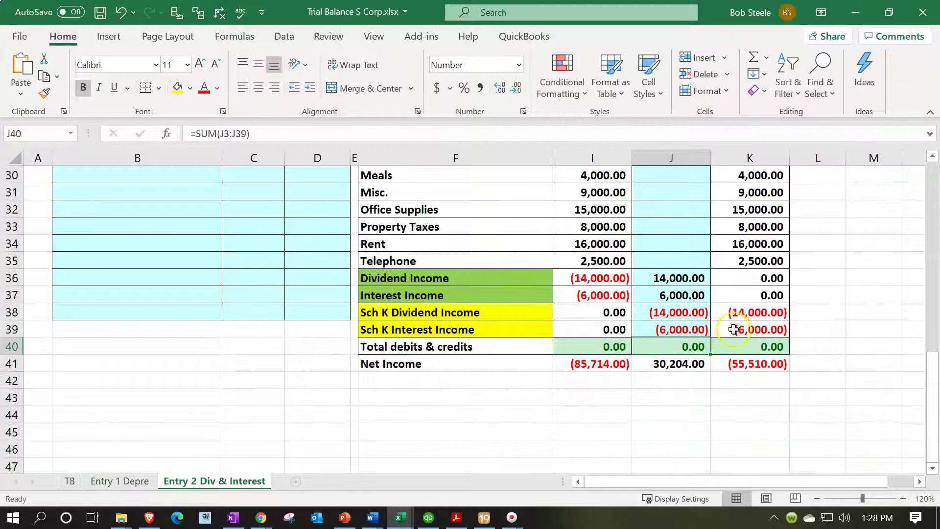
double_click(747, 348)
key(Return)
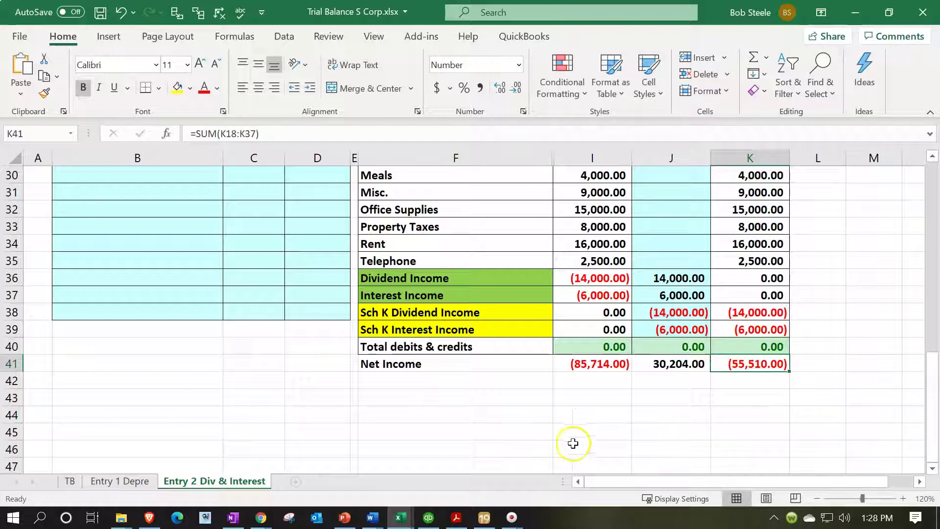
Step: Switch to Lacerte, examine ordinary business income on Form 1120S page 1, line 21, and compare it with the worksheet's Net Income in K41
click(483, 517)
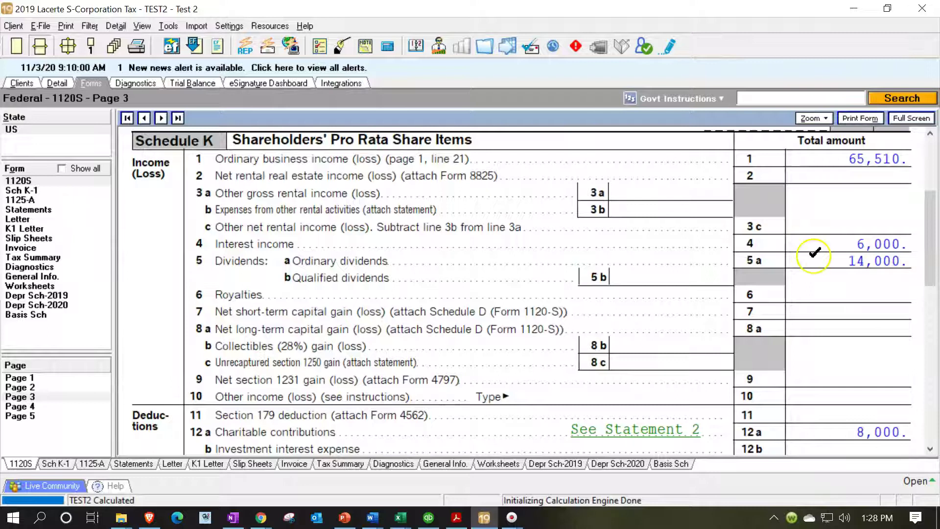
click(20, 378)
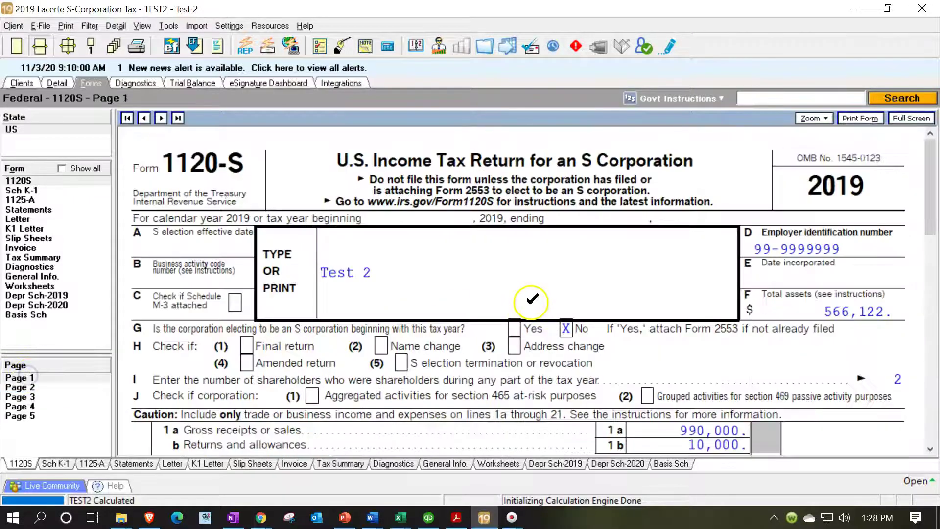
scroll(536, 301, down, 5)
scroll(533, 307, down, 4)
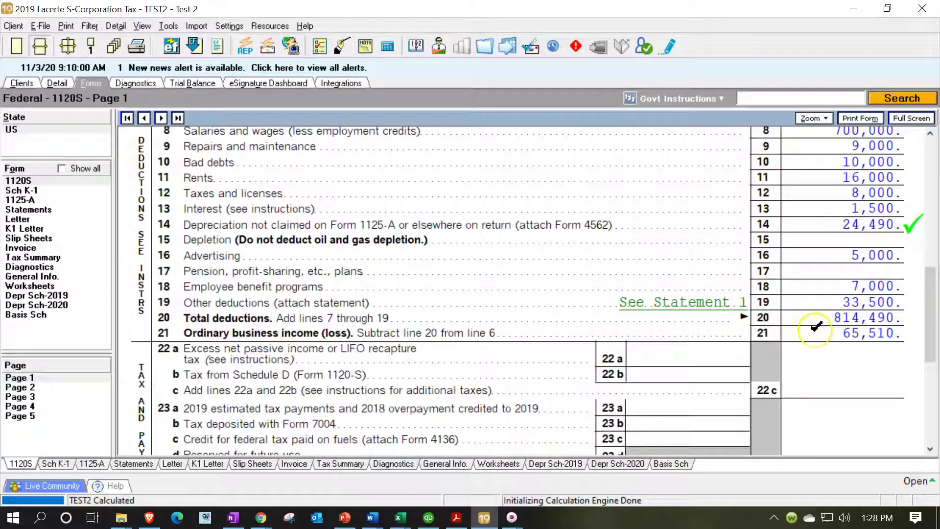
click(409, 520)
click(370, 469)
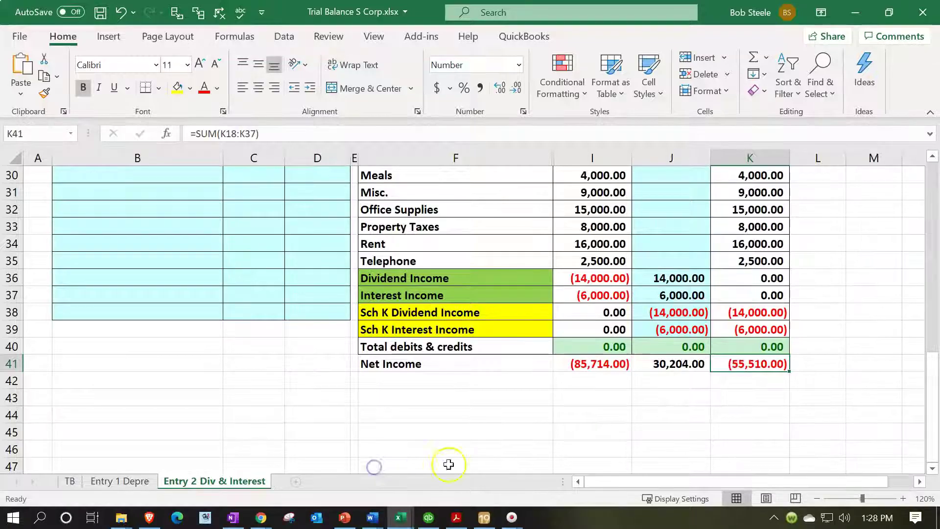
Step: Switch back to Lacerte and examine the interest and dividend lines of Schedule K on page 3, and Schedule M-1 on page 5
click(851, 17)
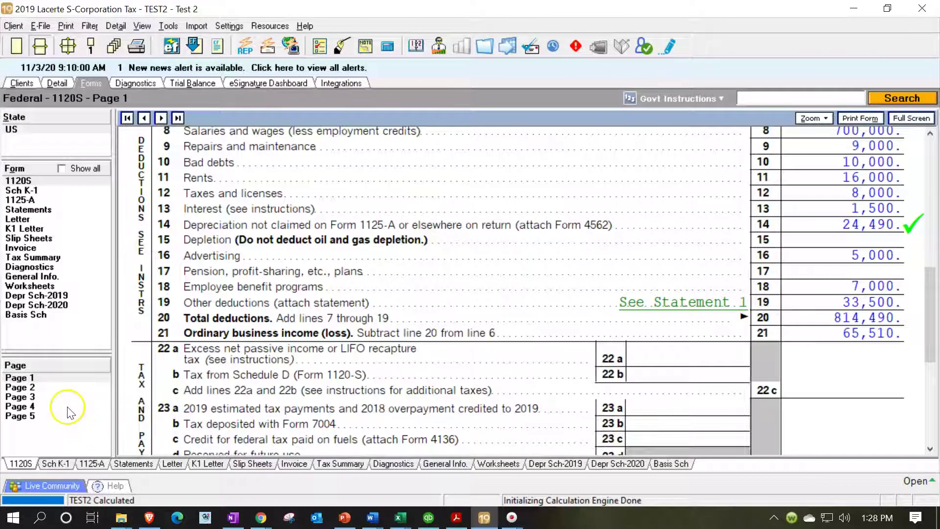
click(53, 397)
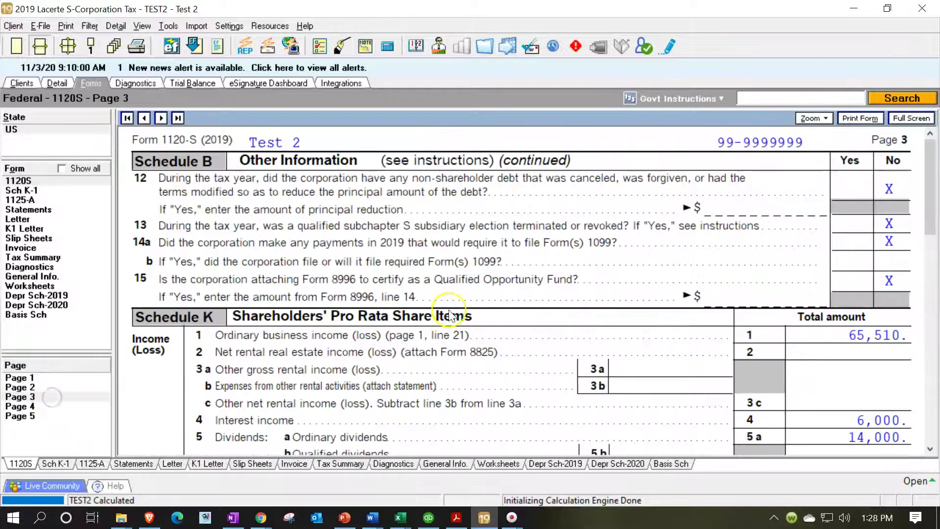
scroll(496, 315, down, 5)
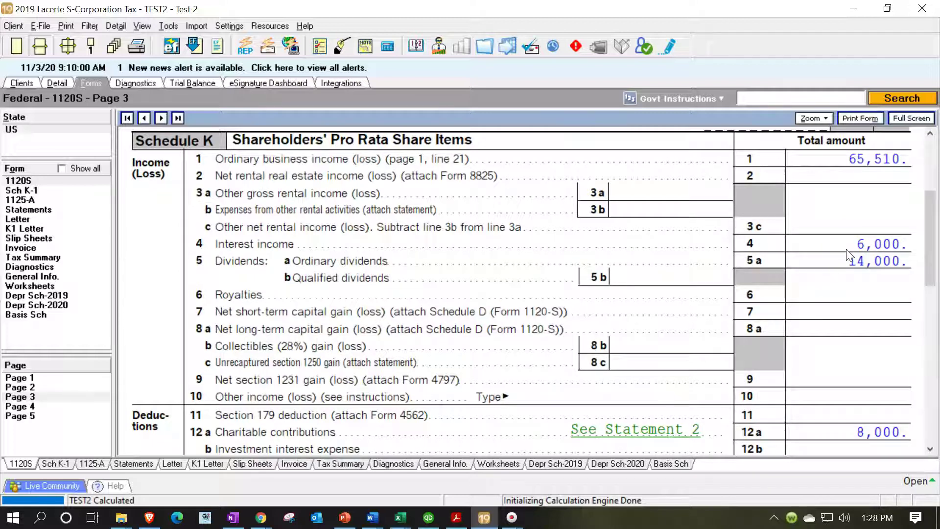
click(44, 416)
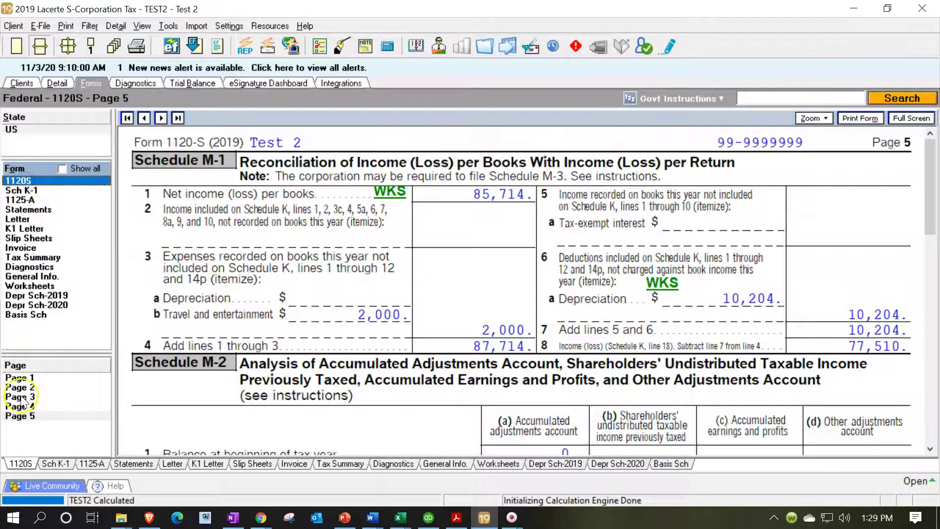
Step: Review pages 2 and 3 of Form 1120S, examining the Schedule K income, deduction and credit lines
click(58, 397)
scroll(413, 343, down, 5)
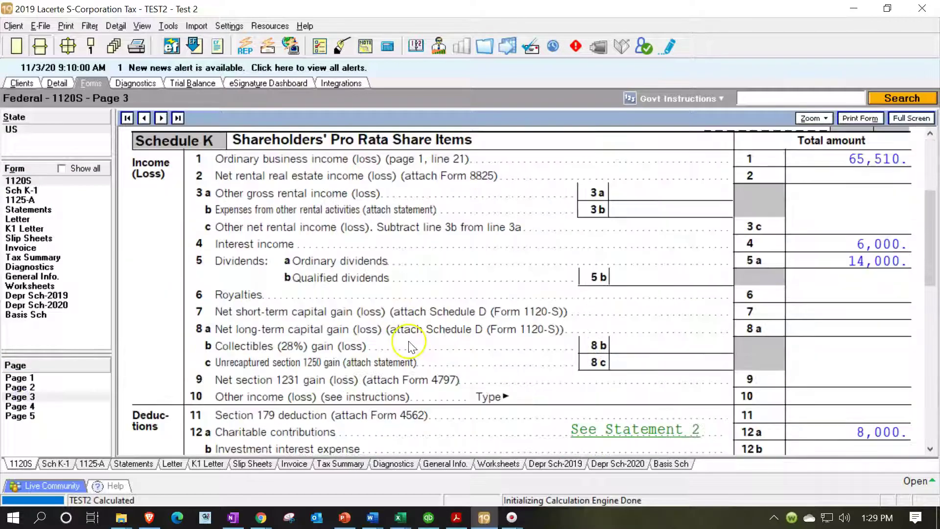
click(26, 387)
scroll(431, 372, down, 10)
click(50, 388)
click(42, 397)
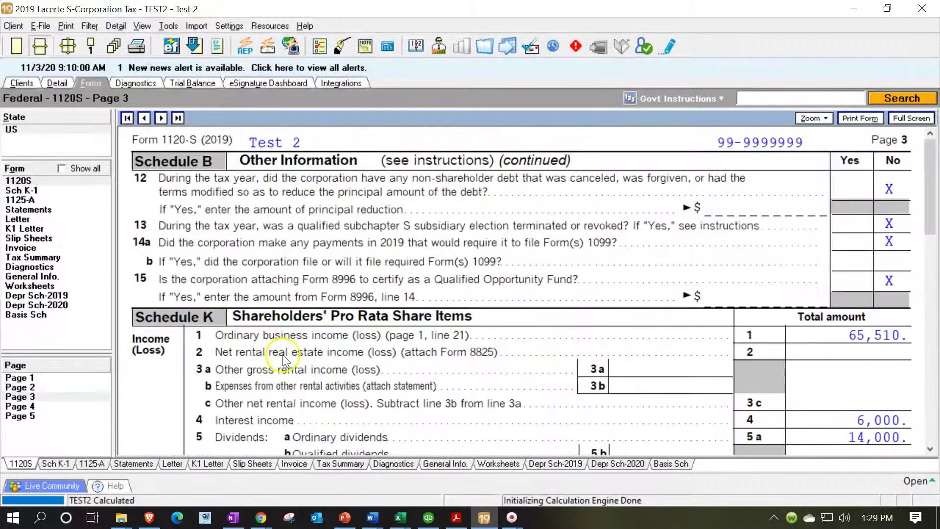
scroll(289, 365, down, 3)
scroll(289, 364, down, 3)
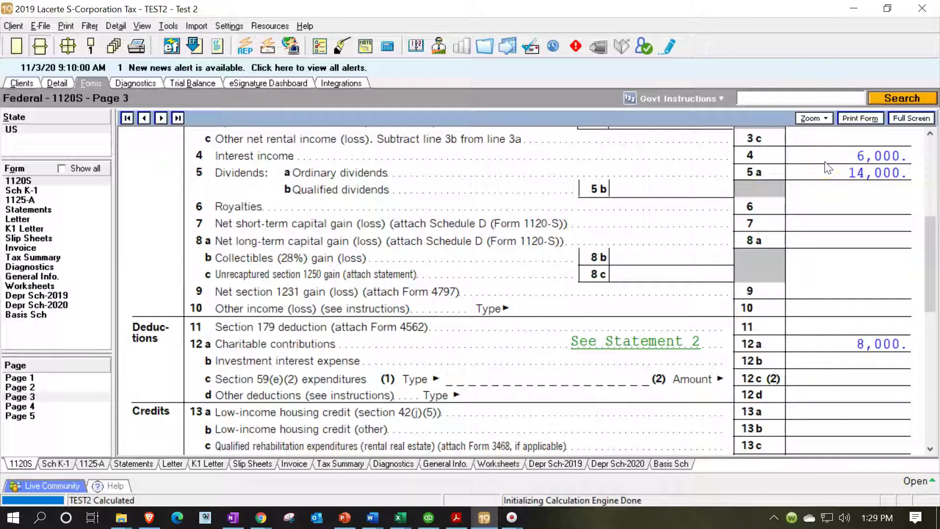
Step: Switch to QuickBooks, bring up the Chart of Accounts, and open the Dividend Income account for editing
click(428, 518)
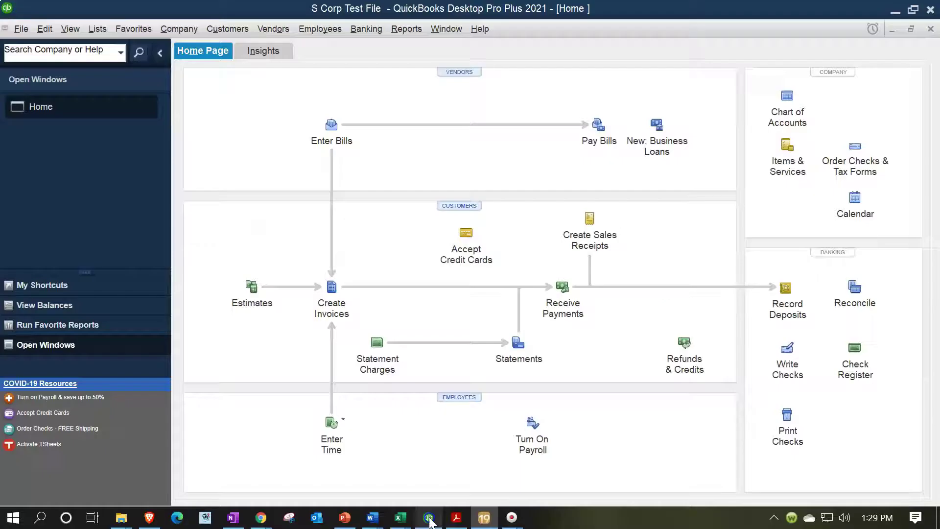
click(97, 30)
click(129, 46)
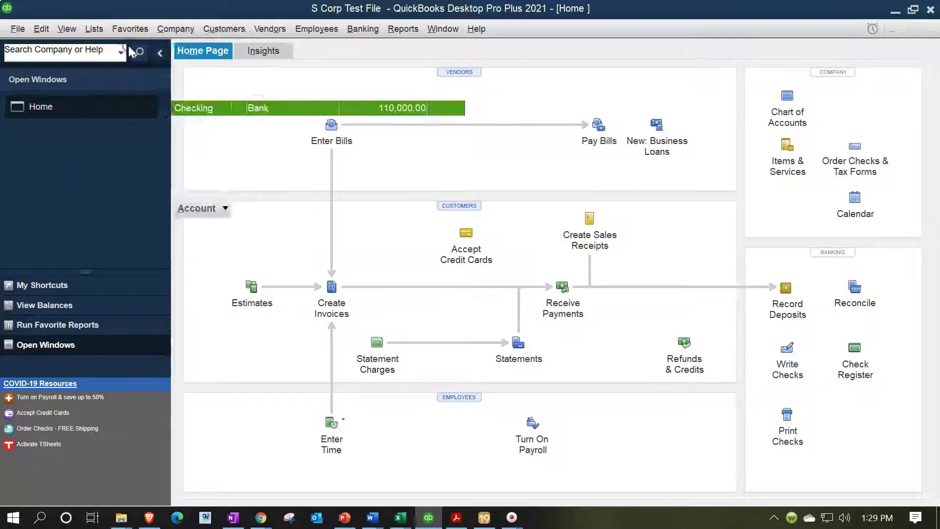
scroll(341, 312, down, 4)
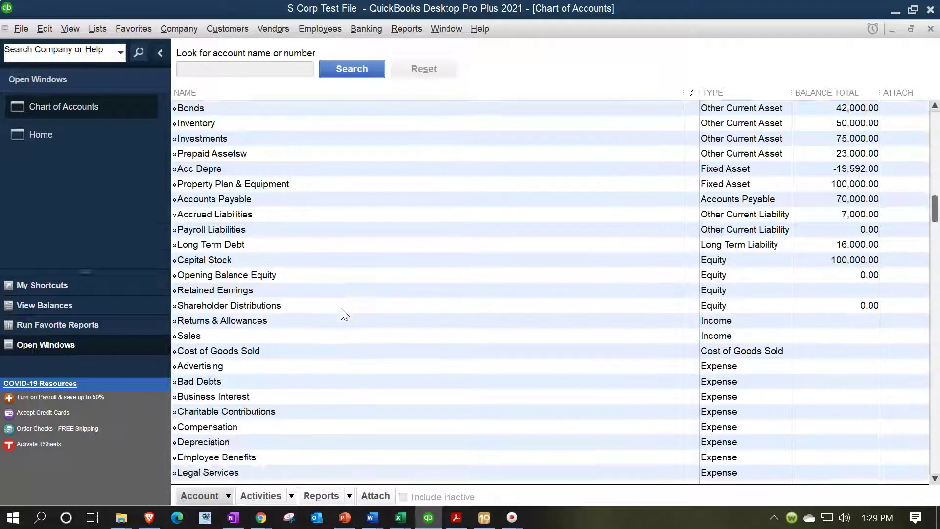
click(394, 462)
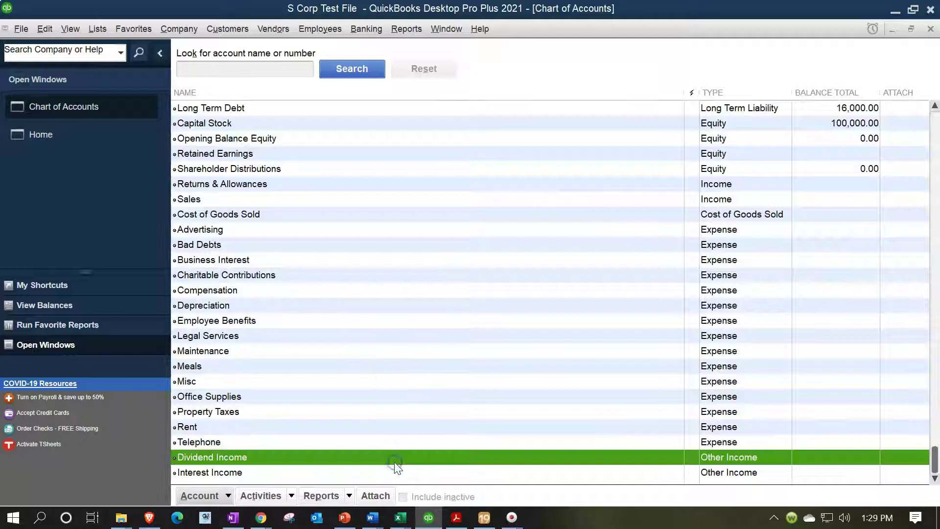
right_click(589, 460)
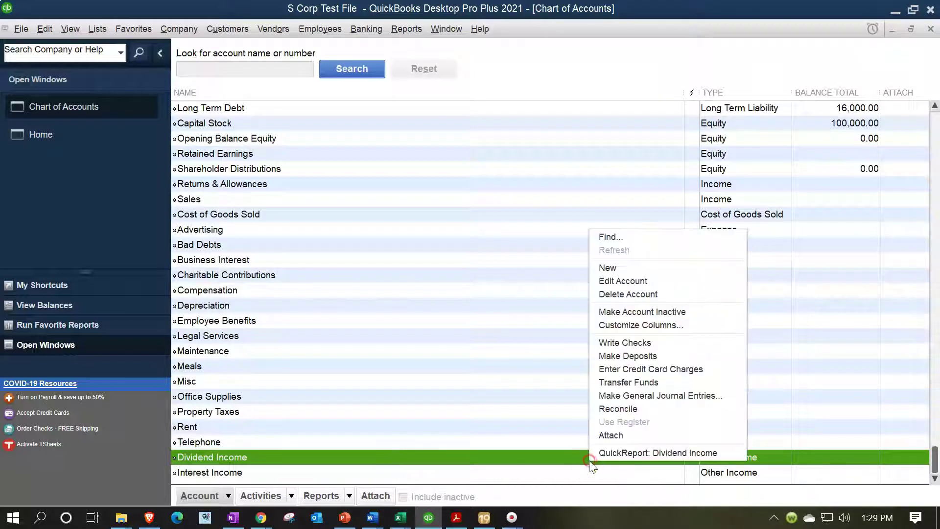
click(618, 281)
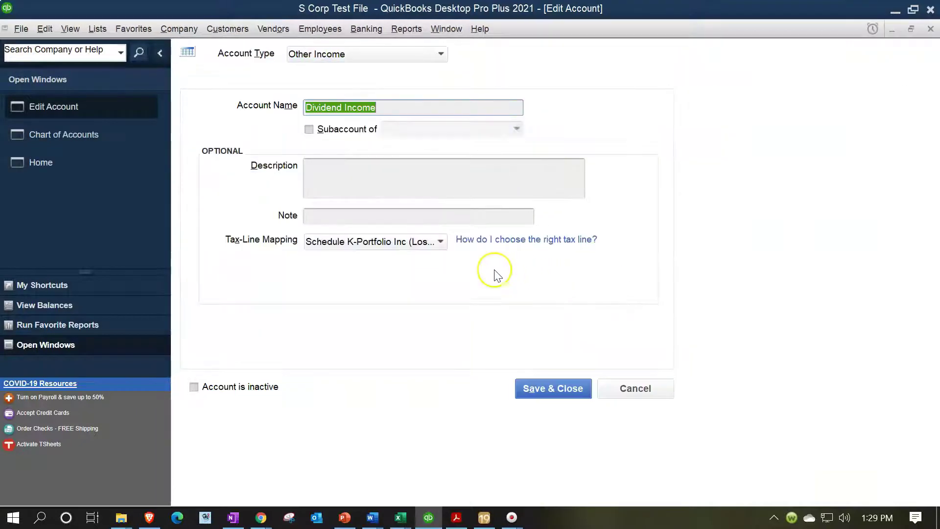
Step: Examine the tax-line mapping options for the Dividend Income account, from Schedule K portfolio income up to the page 1 income lines, and close the account
click(441, 241)
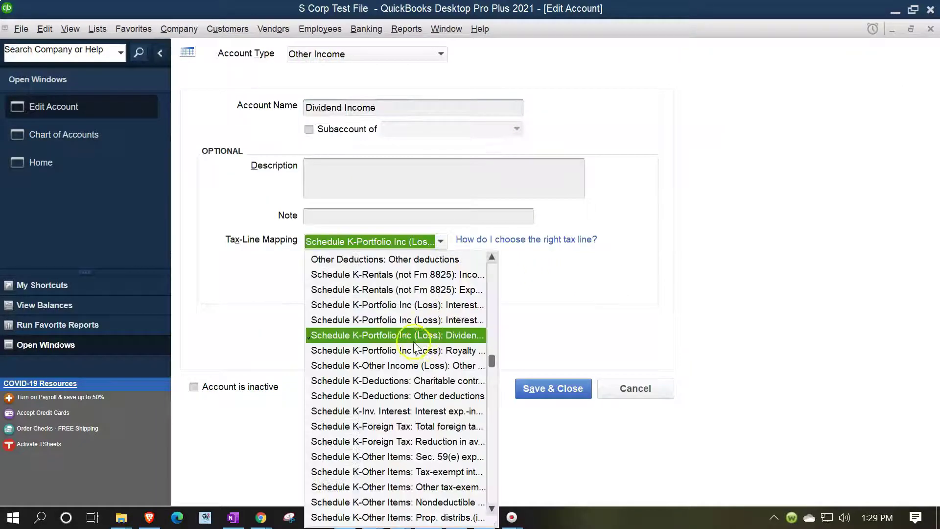
scroll(405, 341, up, 9)
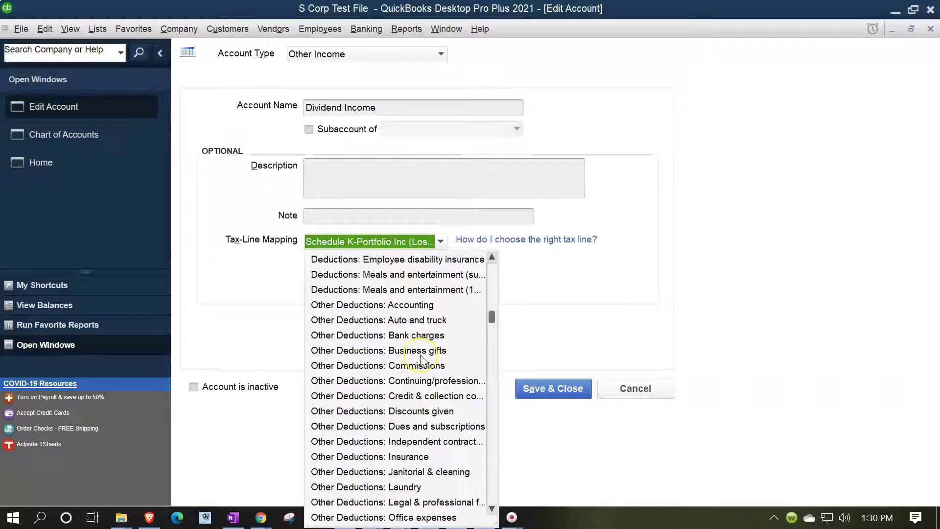
scroll(418, 353, up, 8)
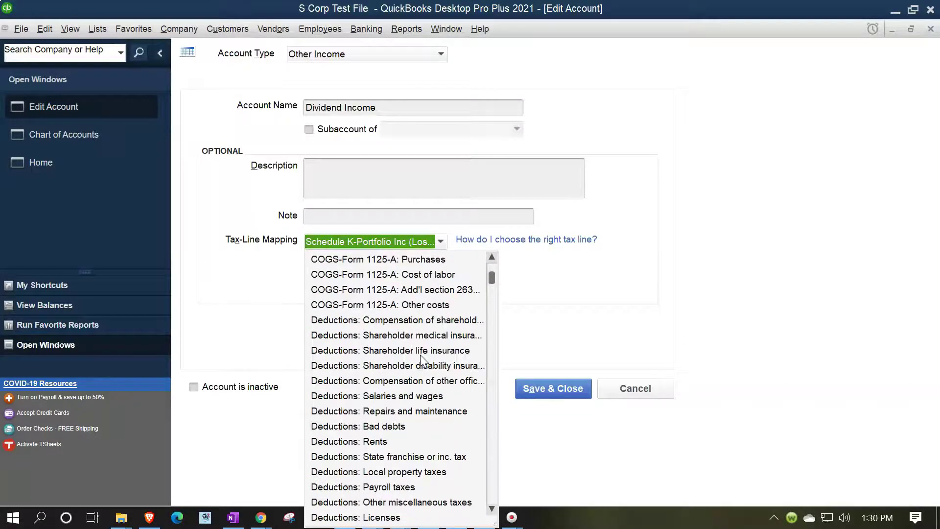
scroll(421, 361, up, 2)
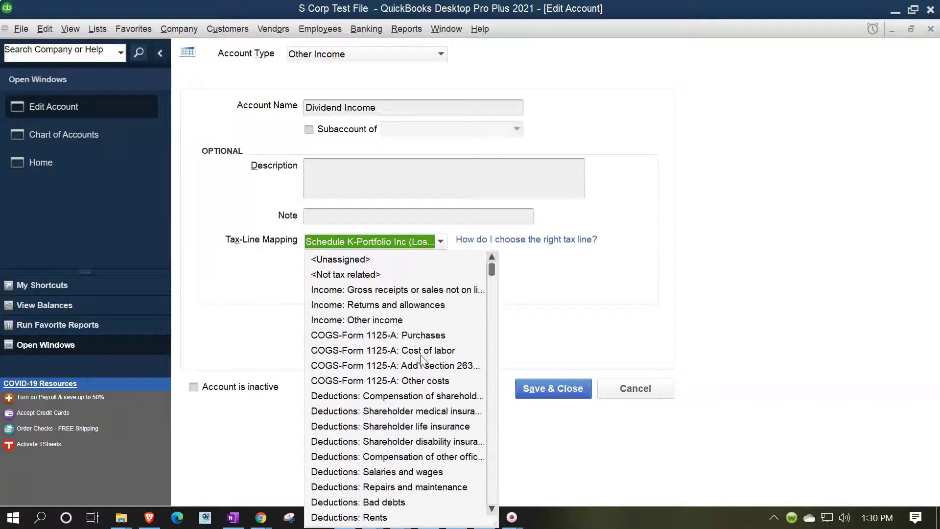
click(572, 305)
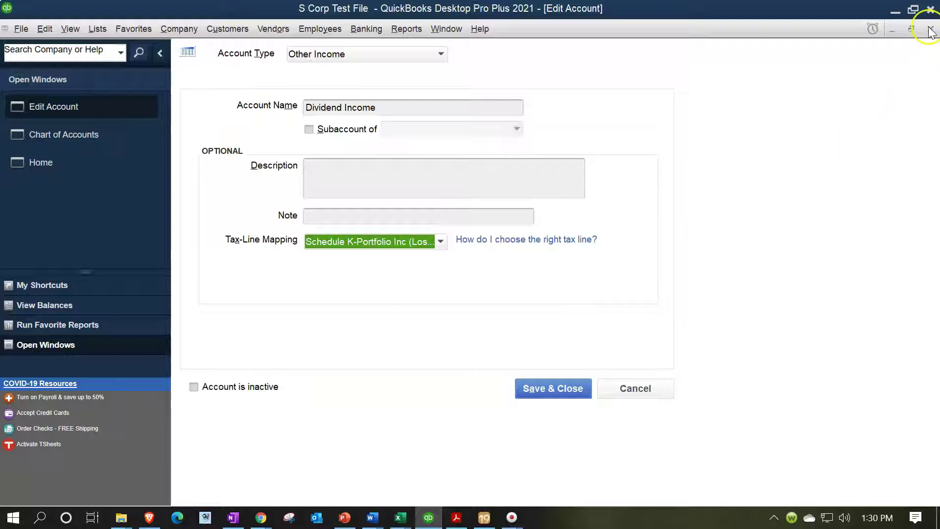
click(440, 241)
click(440, 240)
click(930, 28)
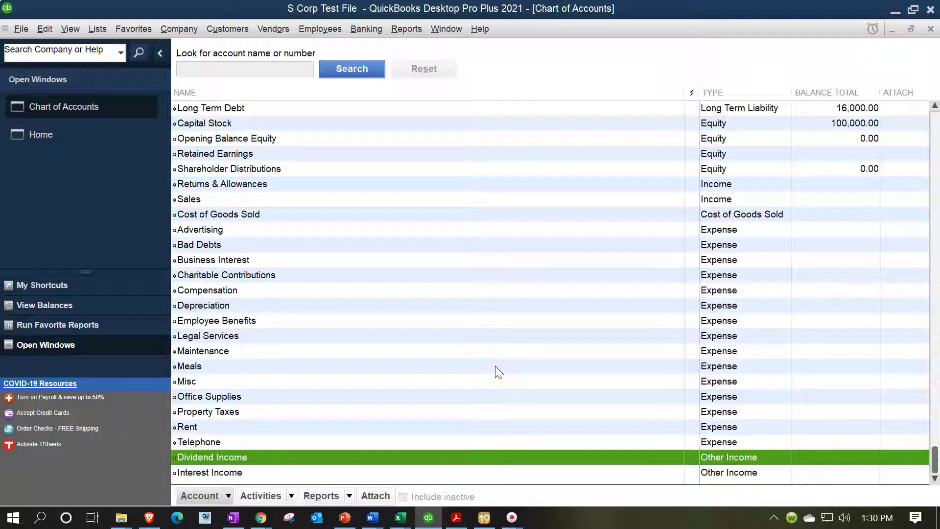
Step: Examine the tax-line mapping options for the Interest Income account, and switch back to Schedule K in Lacerte
right_click(293, 472)
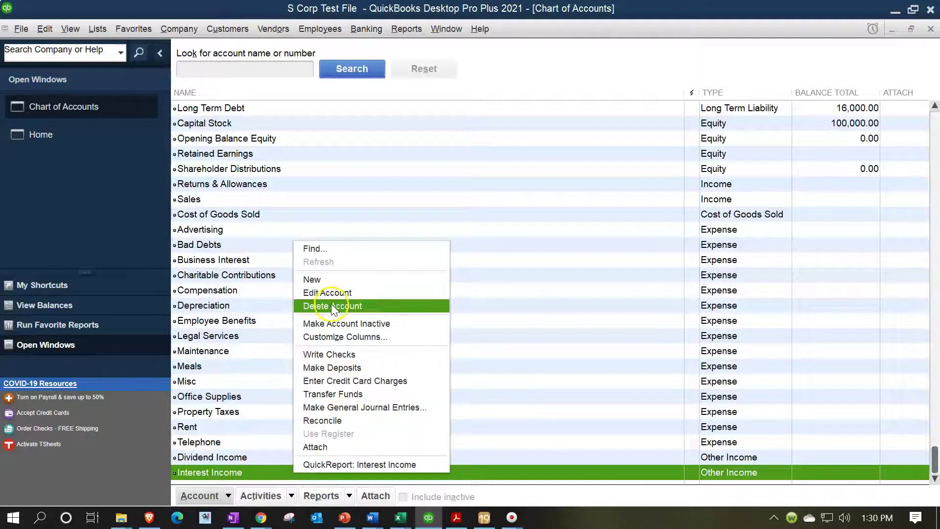
click(329, 293)
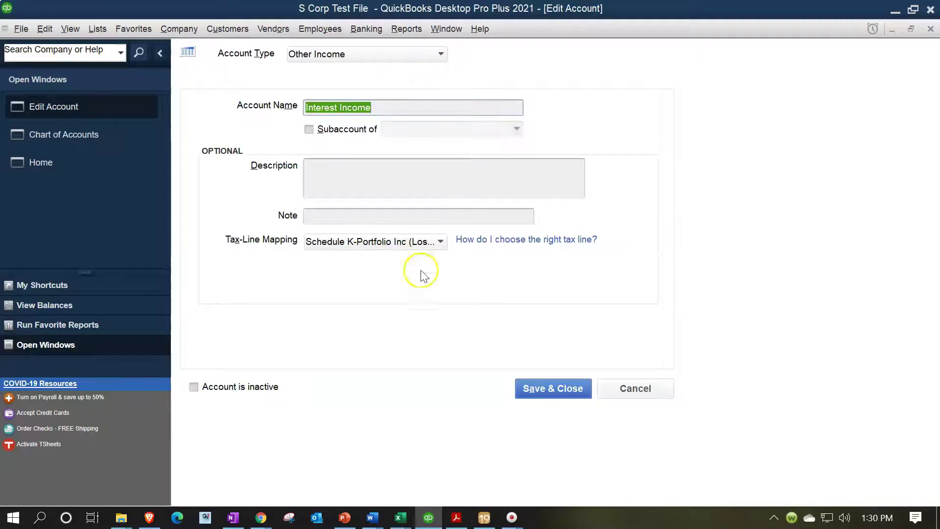
click(429, 243)
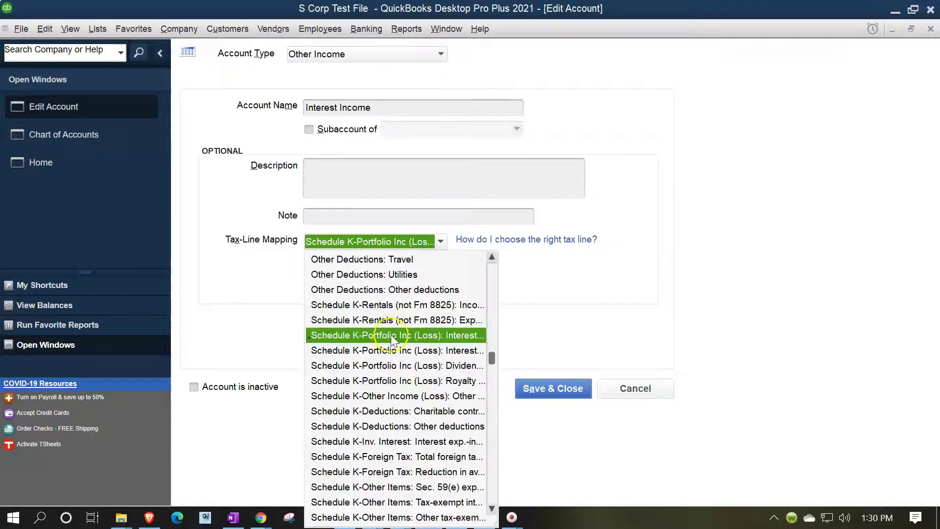
scroll(392, 338, up, 11)
scroll(394, 339, up, 5)
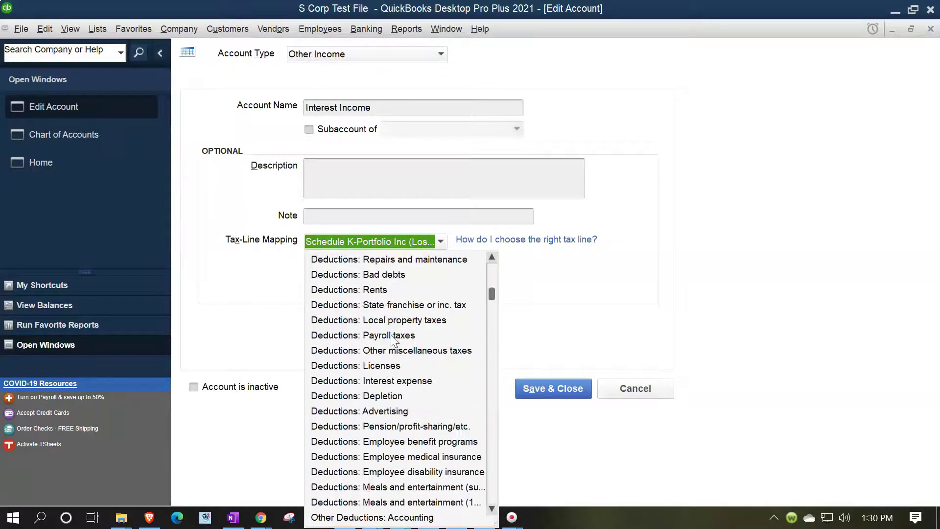
scroll(394, 339, up, 2)
click(388, 324)
click(566, 305)
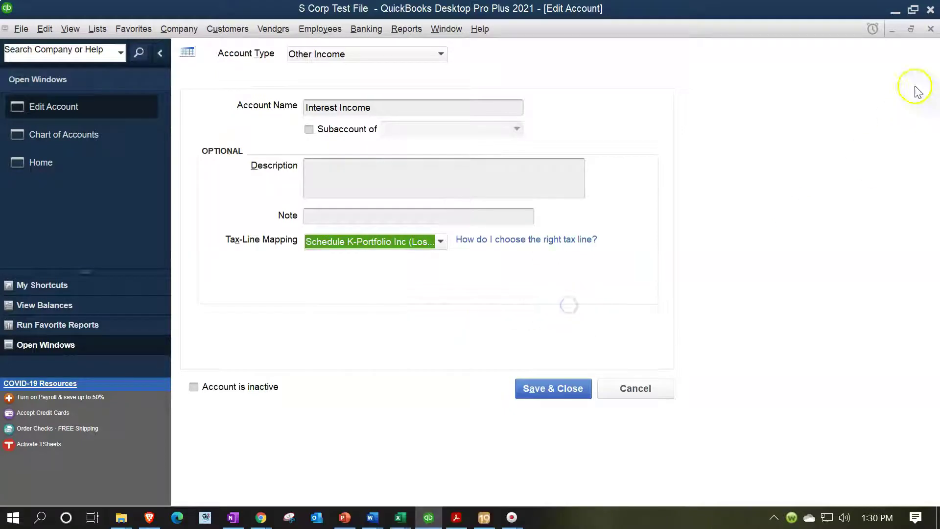
click(931, 30)
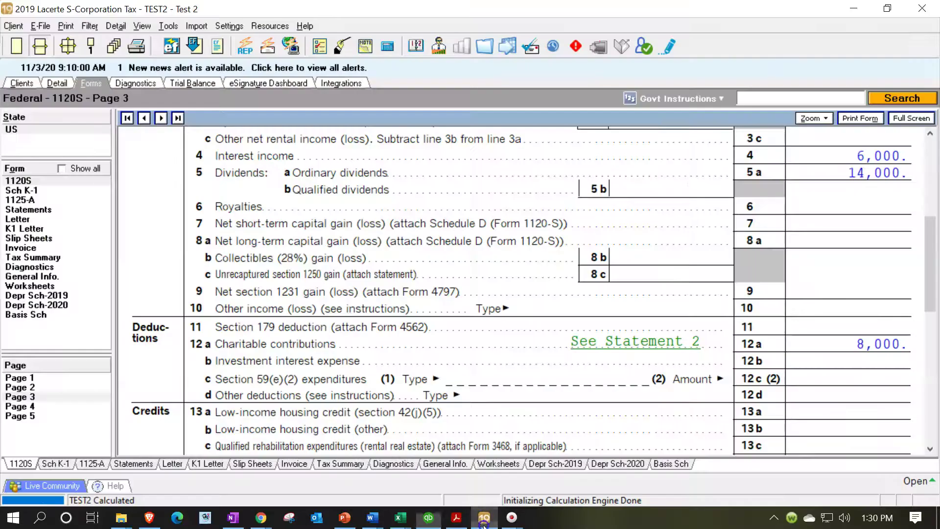
click(484, 517)
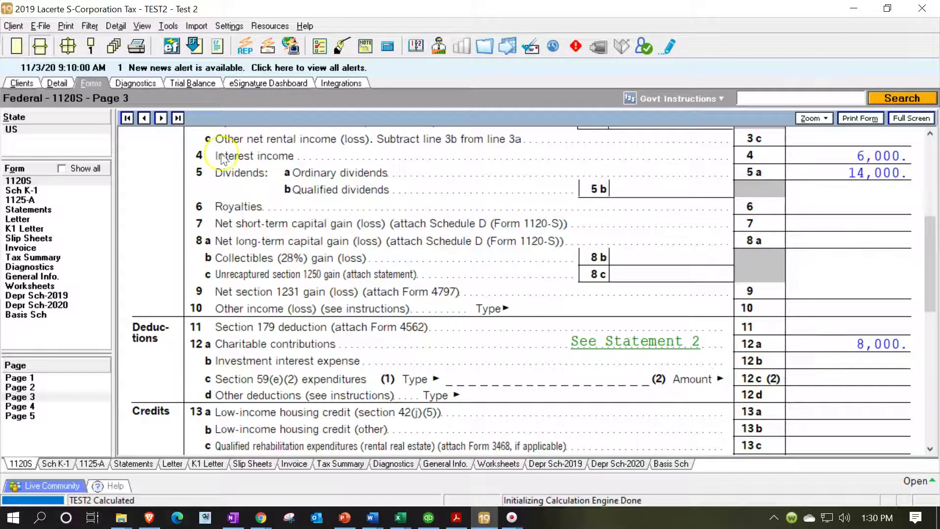